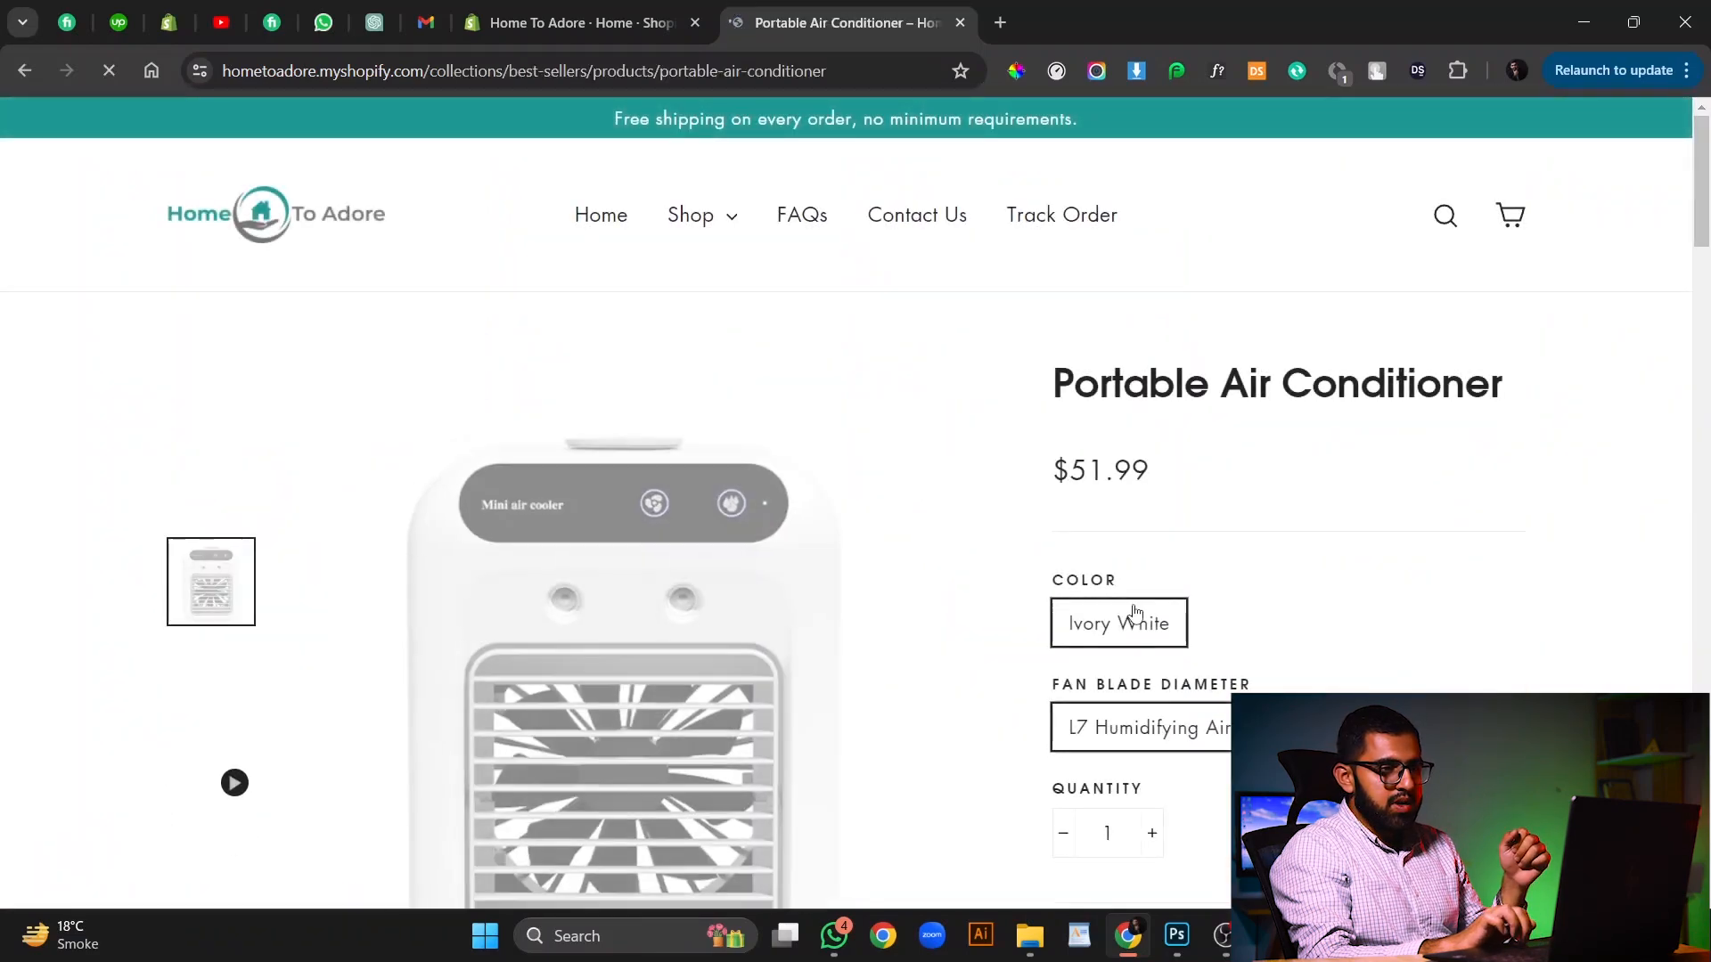
Fill the checkout's contact and delivery details from a saved autofill profile.
{"action": "scroll", "coordinate": [1132, 611], "scroll_direction": "down", "scroll_amount": 3}
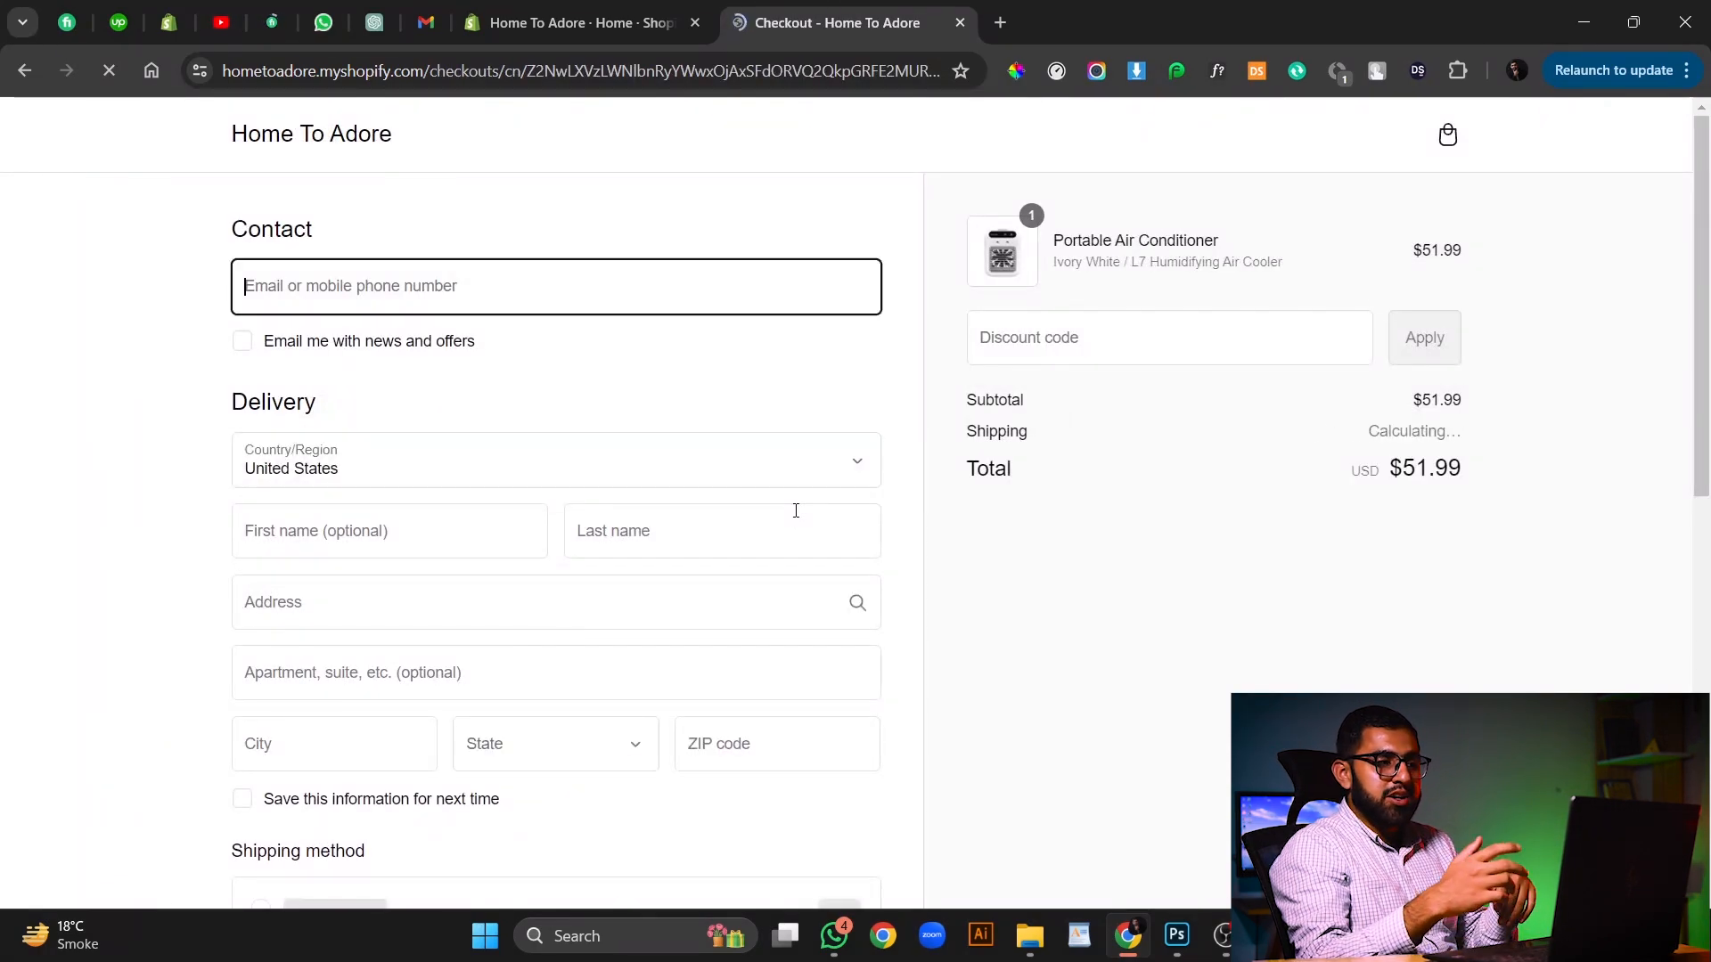
{"action": "left_click", "coordinate": [494, 278]}
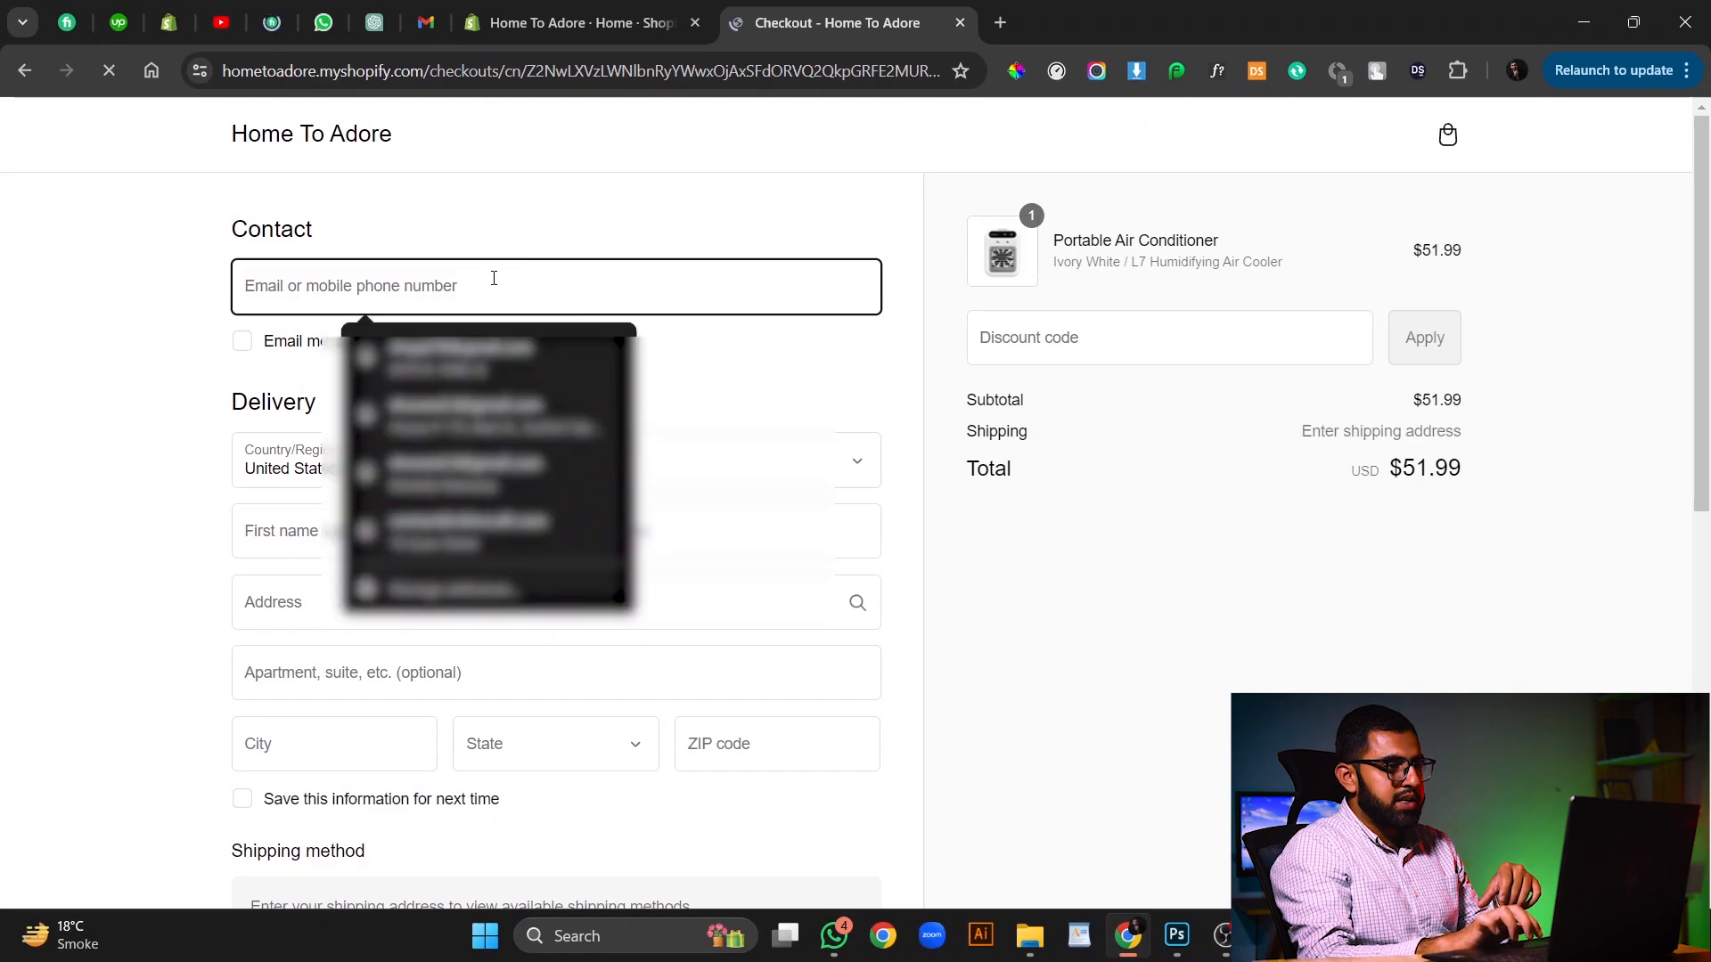
{"action": "left_click", "coordinate": [466, 352]}
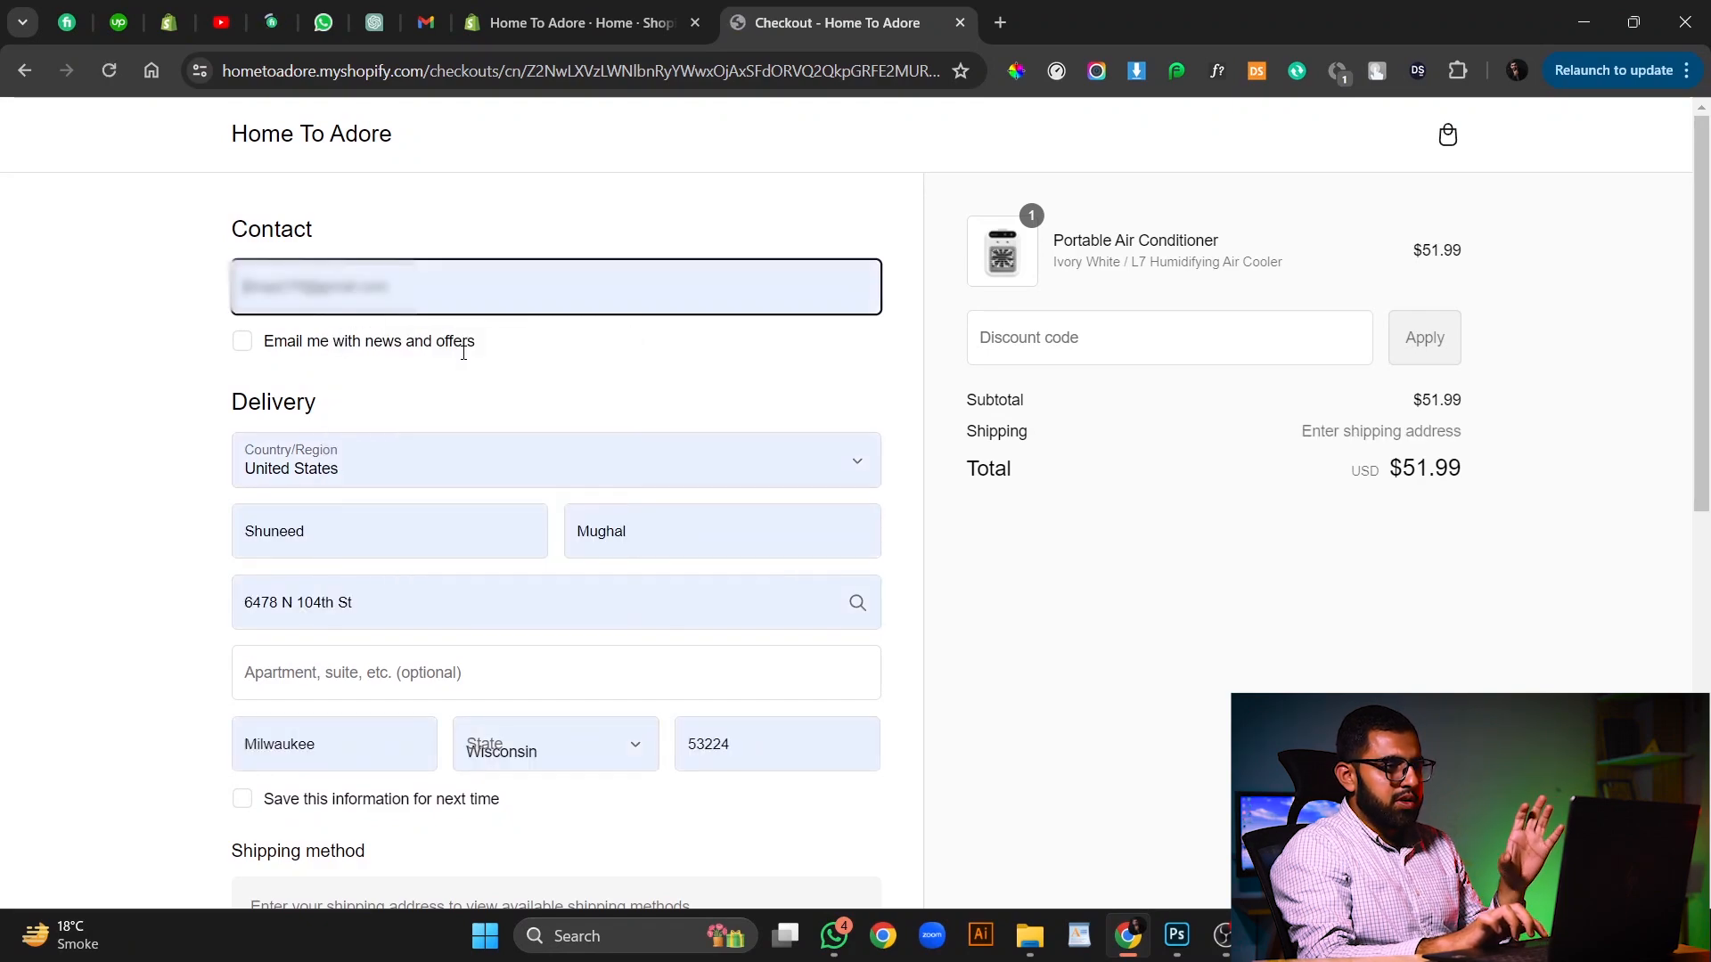
Enter the test card number, expiry date and security code, and pay for the order.
{"action": "scroll", "coordinate": [473, 508], "scroll_direction": "down", "scroll_amount": 5}
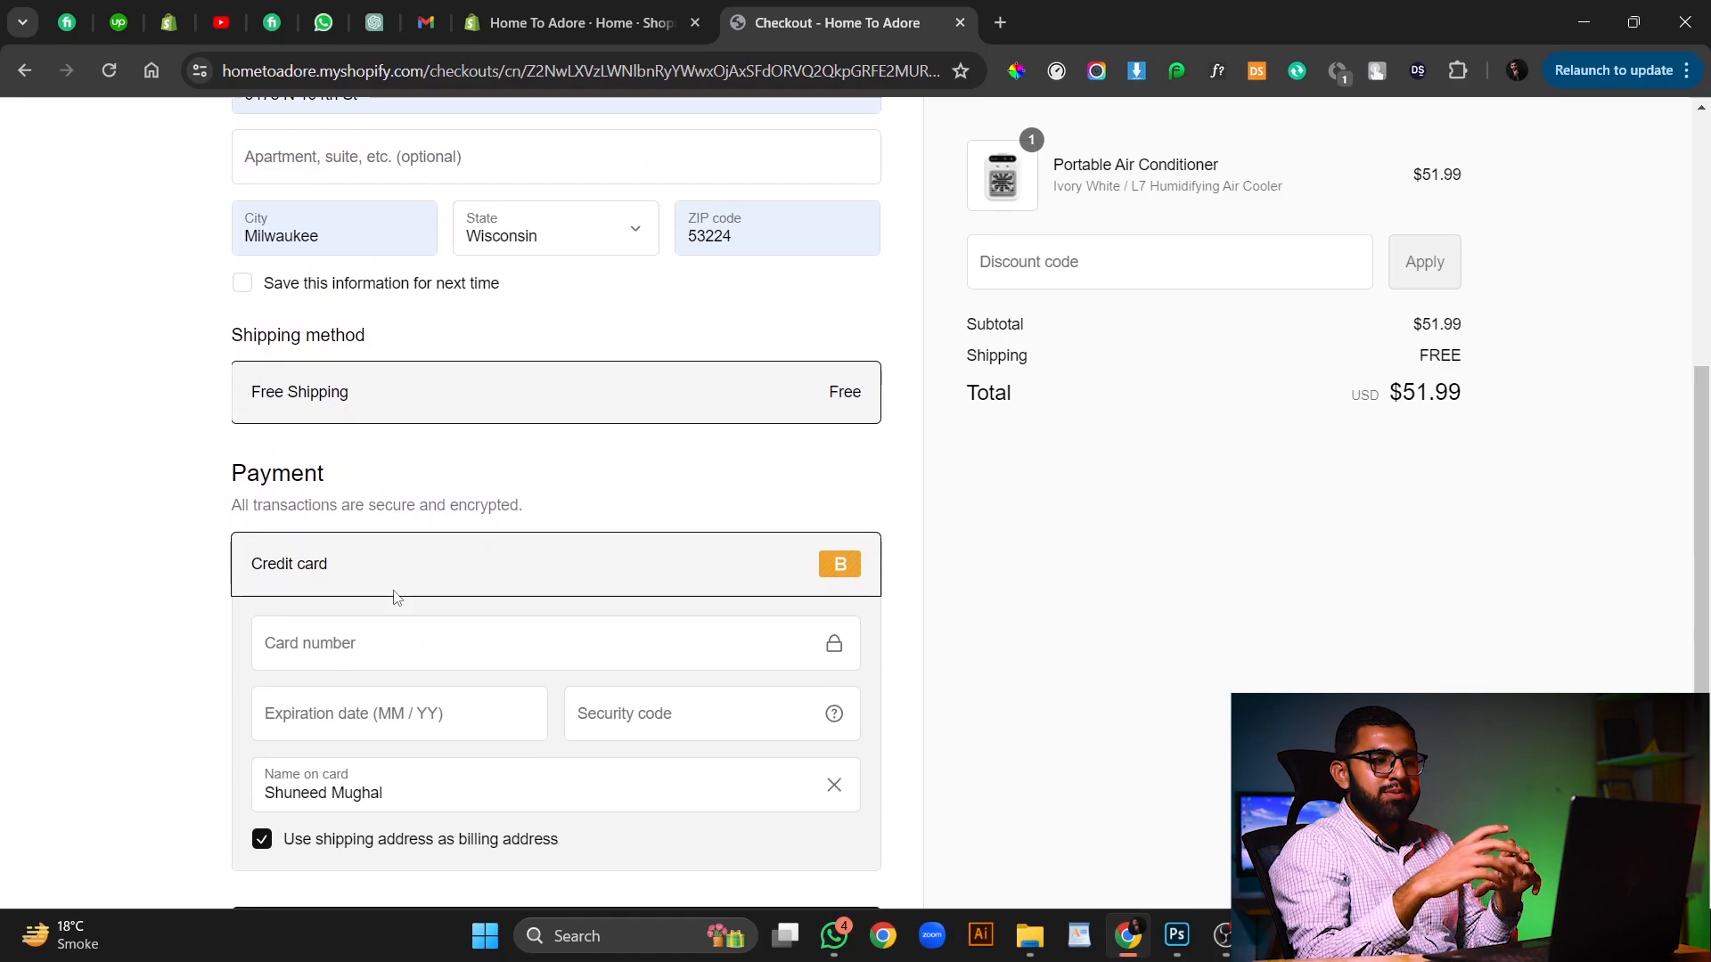
{"action": "scroll", "coordinate": [396, 597], "scroll_direction": "down", "scroll_amount": 1}
{"action": "left_click", "coordinate": [400, 564]}
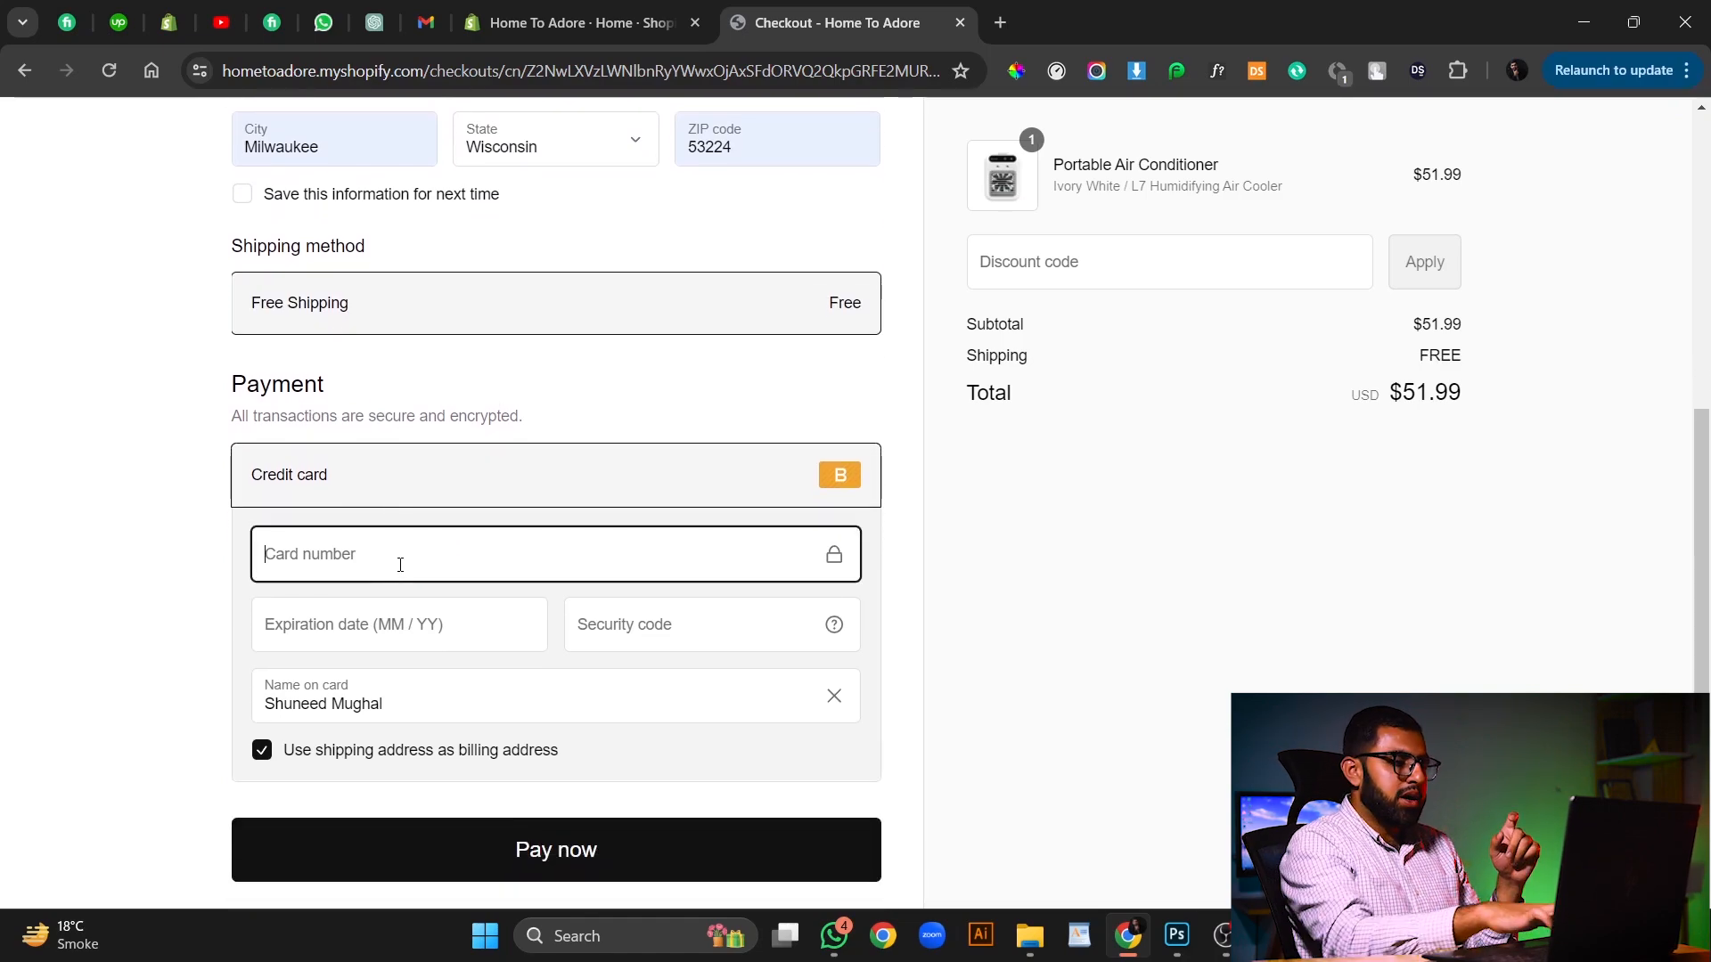
{"action": "type", "text": "1"}
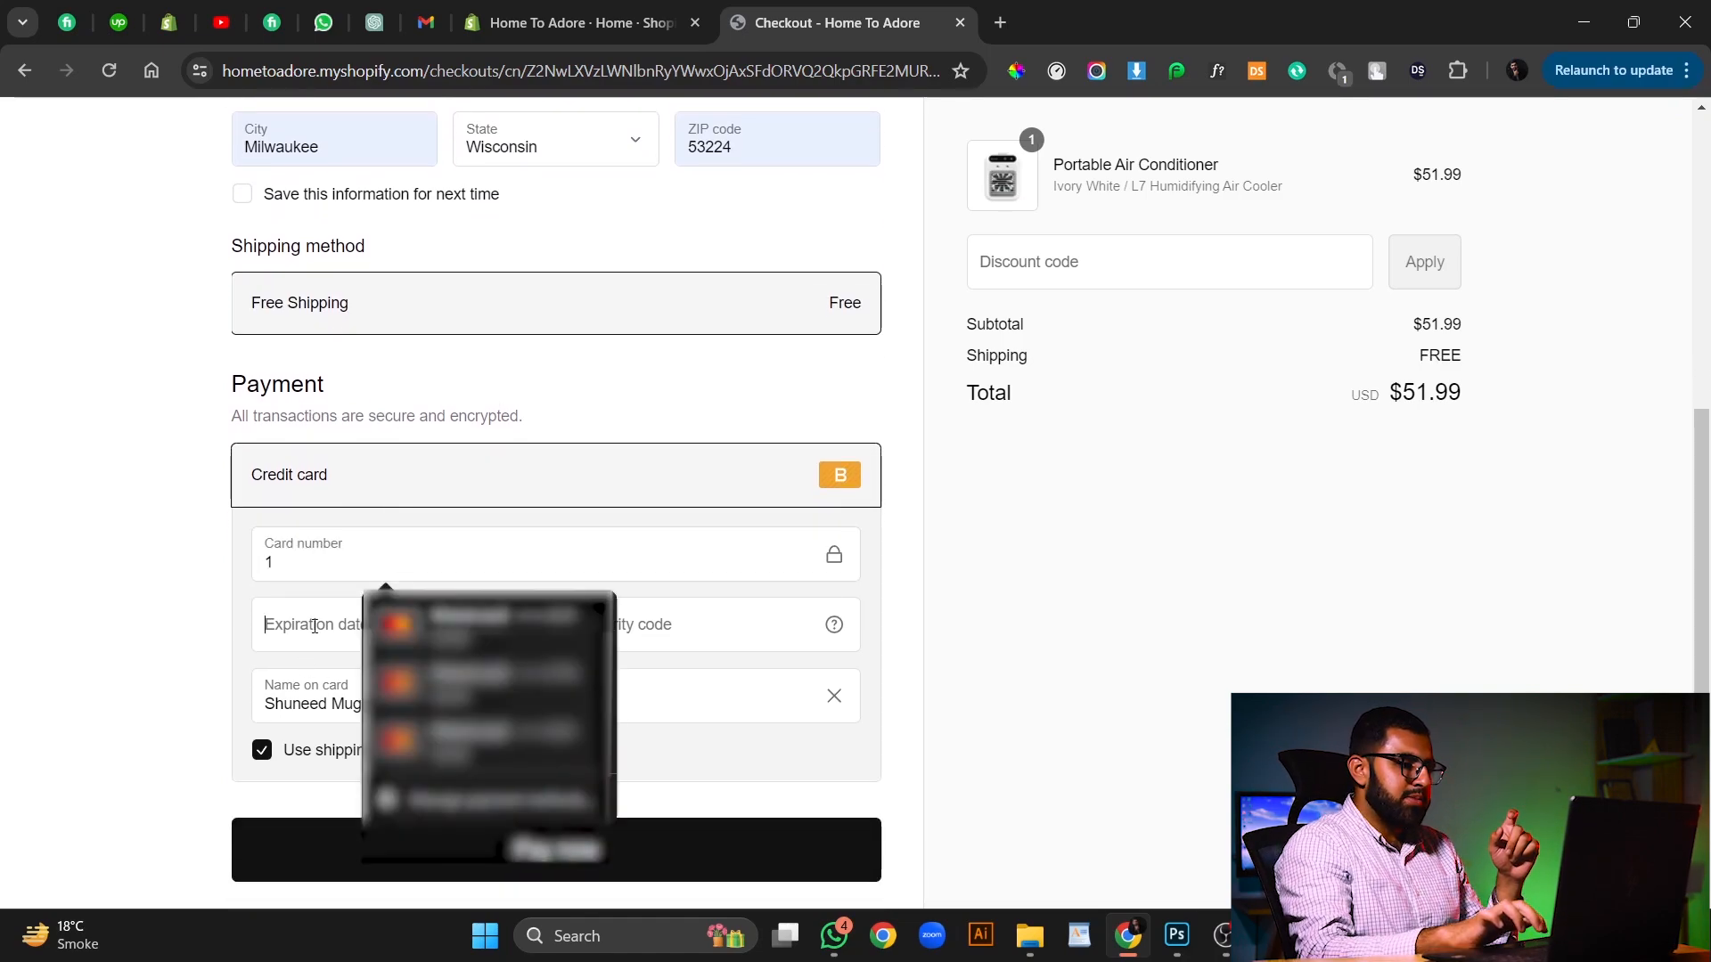
{"action": "type", "text": "12"}
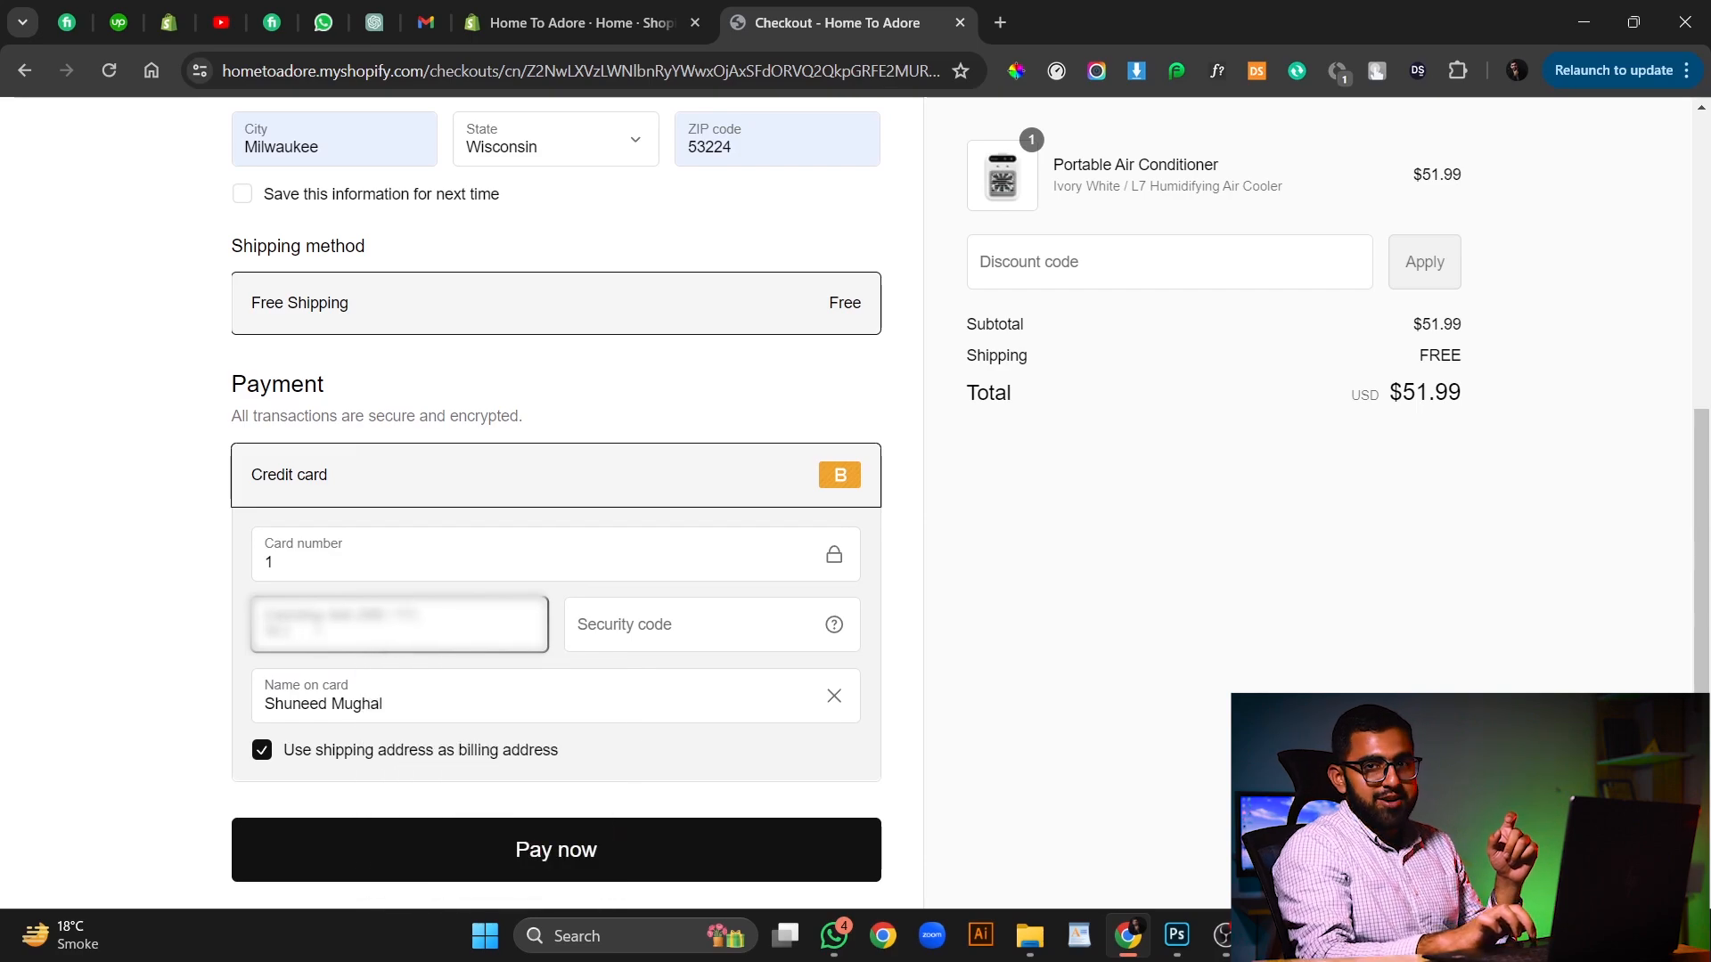
{"action": "type", "text": "2"}
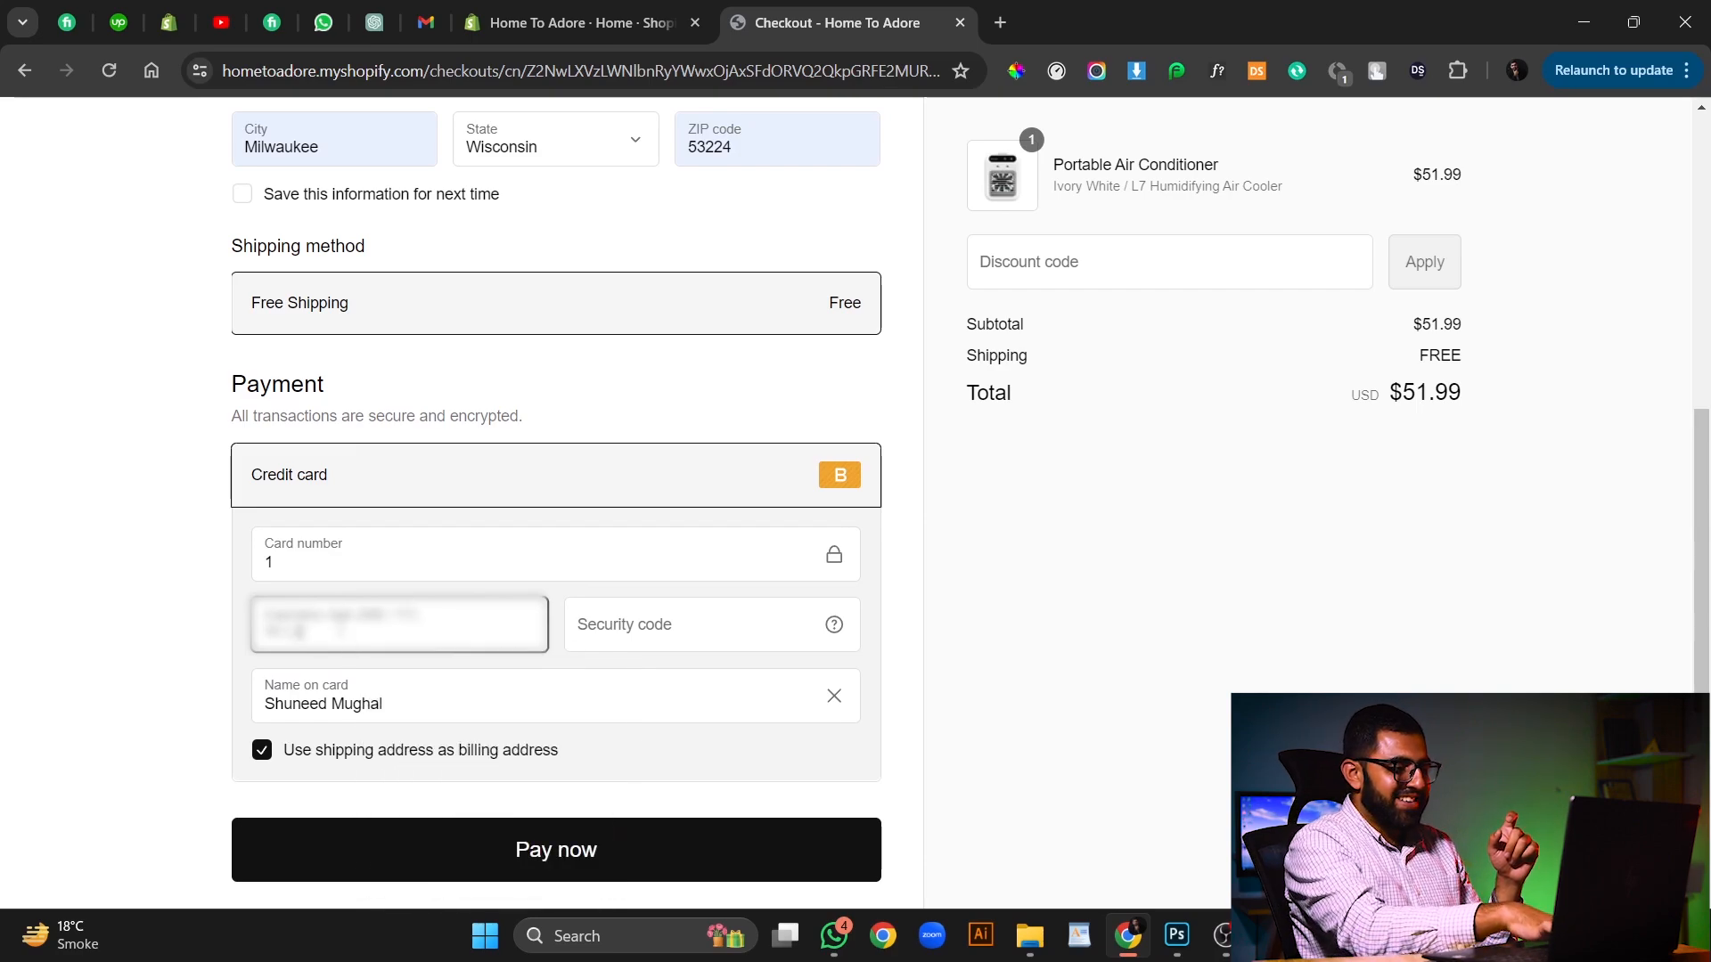
{"action": "left_click", "coordinate": [643, 618]}
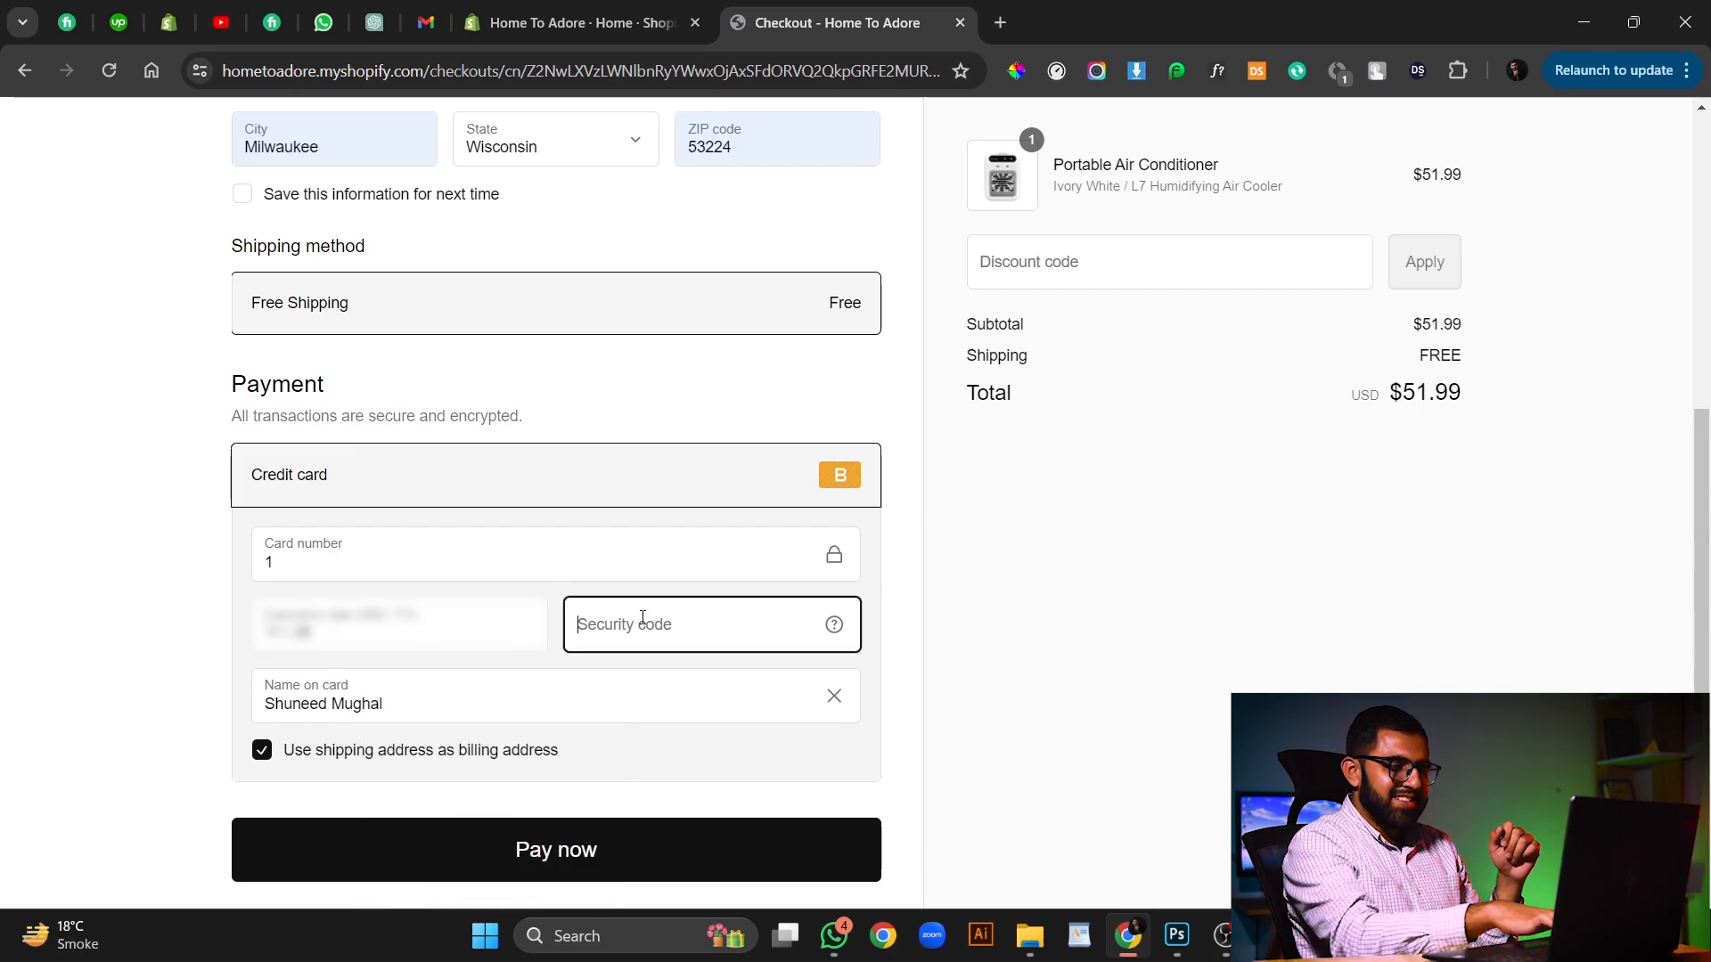
{"action": "type", "text": "123"}
{"action": "left_click", "coordinate": [587, 859]}
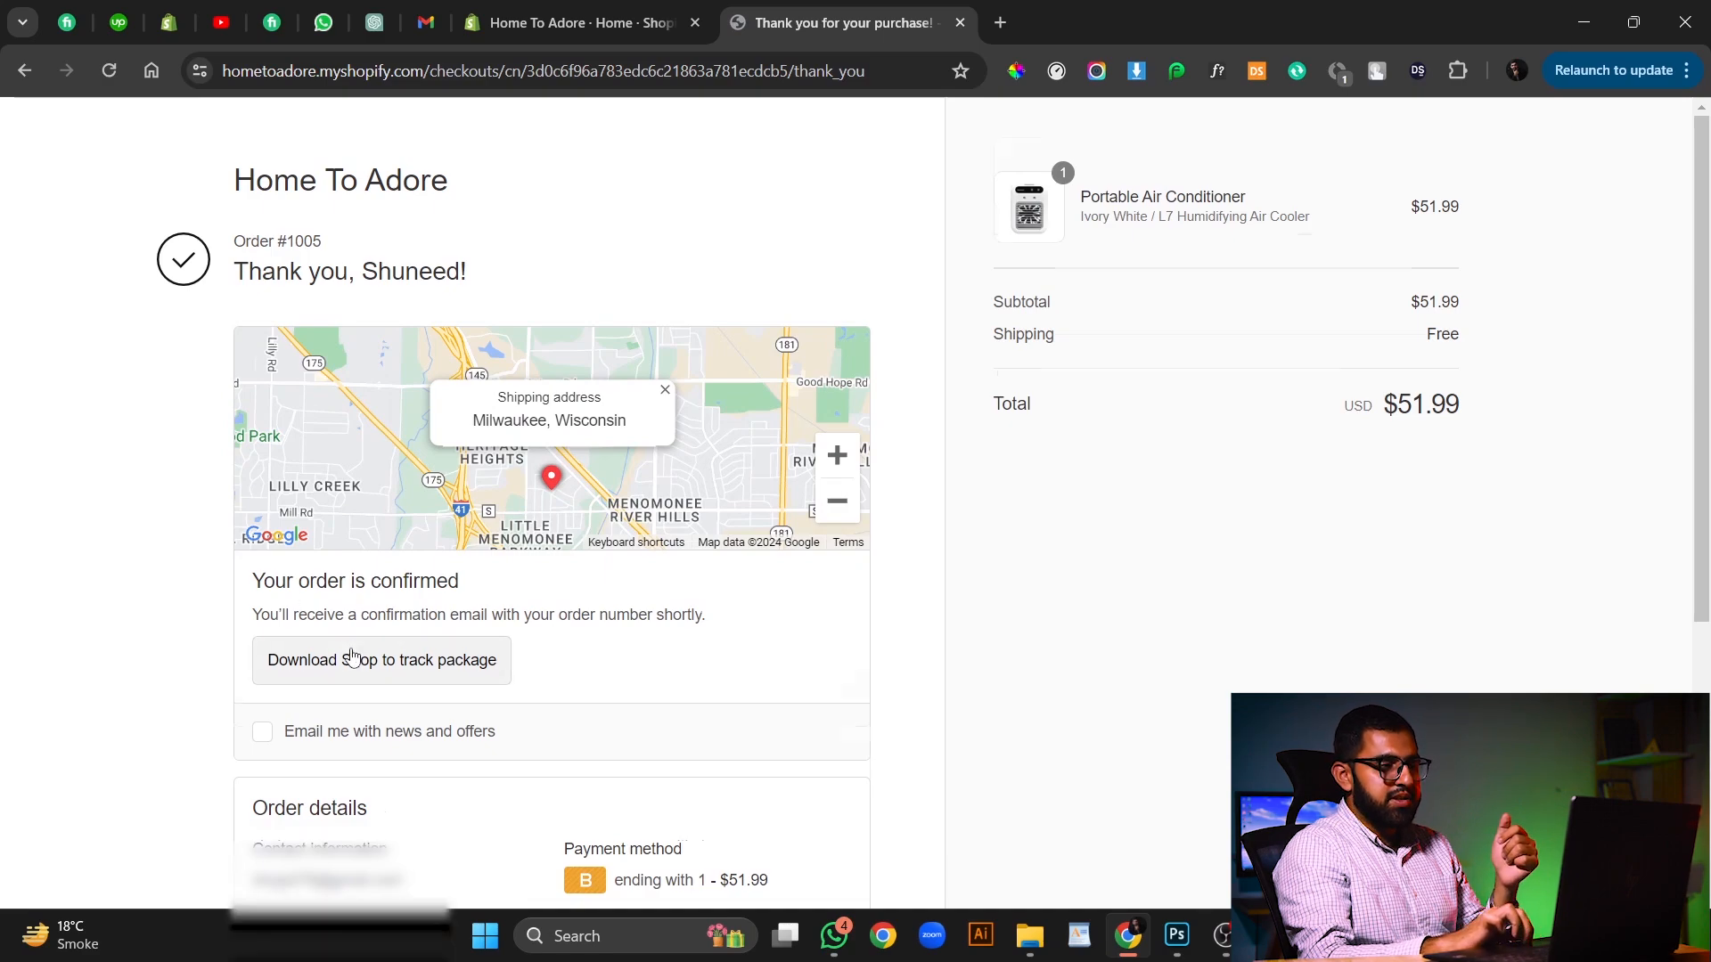
Review the order confirmation page and check the new order in the Shopify admin orders list.
{"action": "scroll", "coordinate": [383, 664], "scroll_direction": "down", "scroll_amount": 4}
{"action": "scroll", "coordinate": [713, 656], "scroll_direction": "up", "scroll_amount": 4}
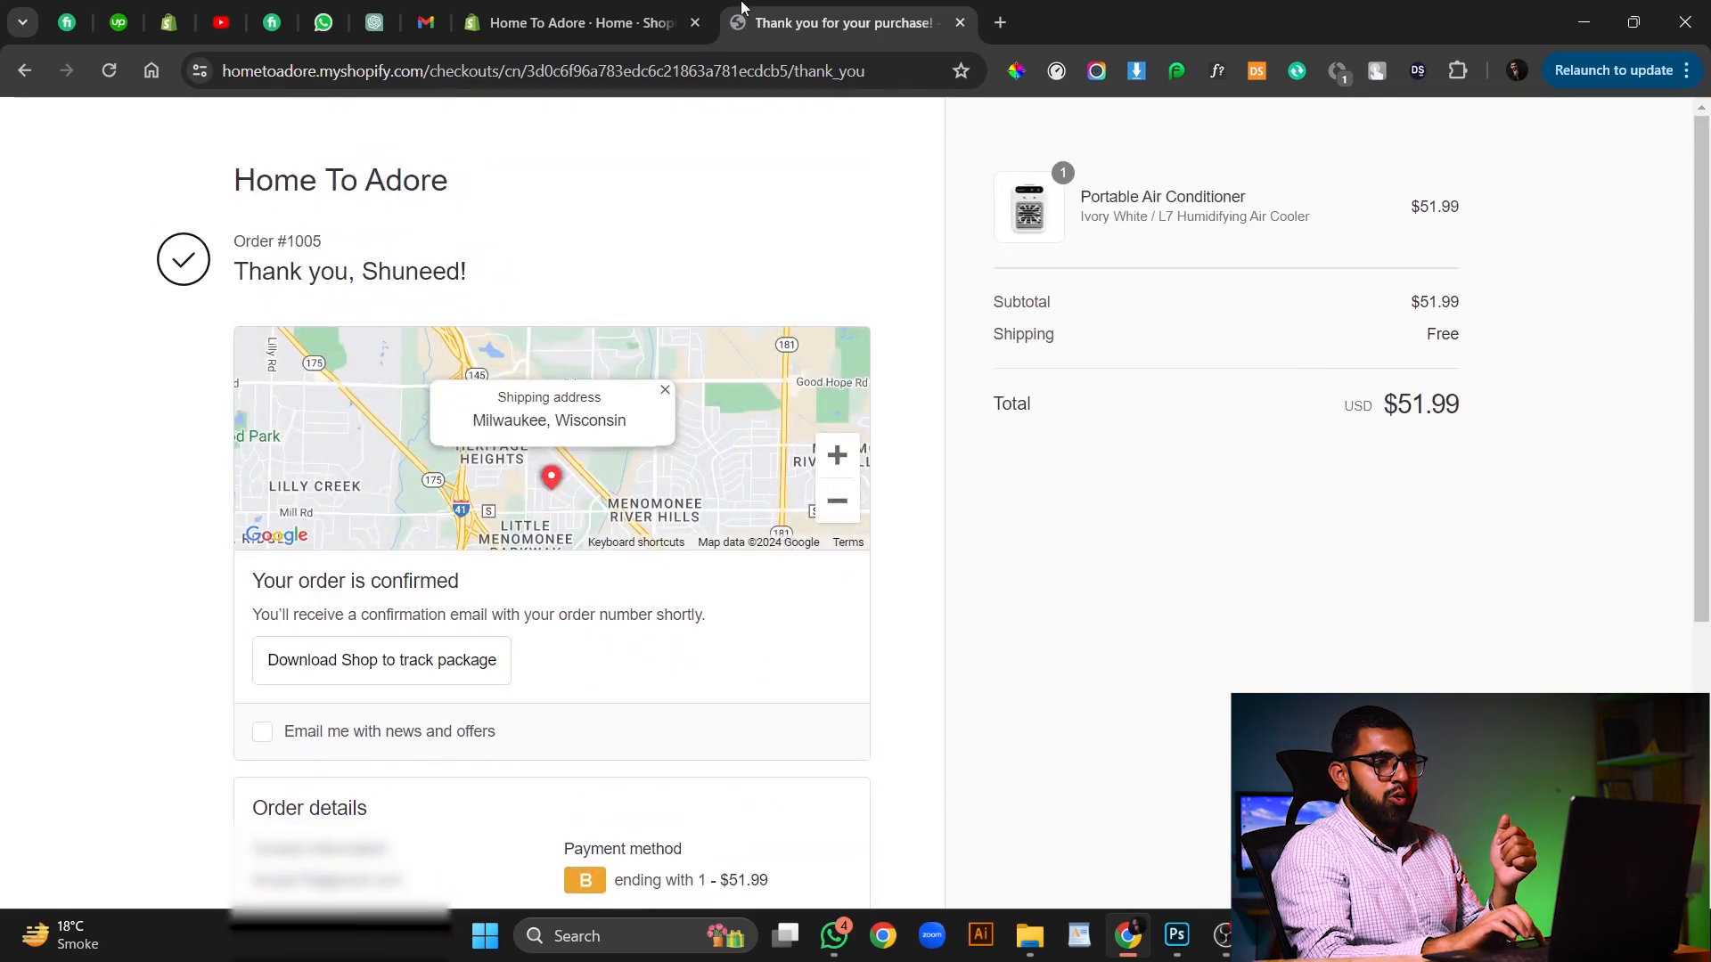
{"action": "left_click", "coordinate": [615, 9]}
{"action": "left_click", "coordinate": [140, 243]}
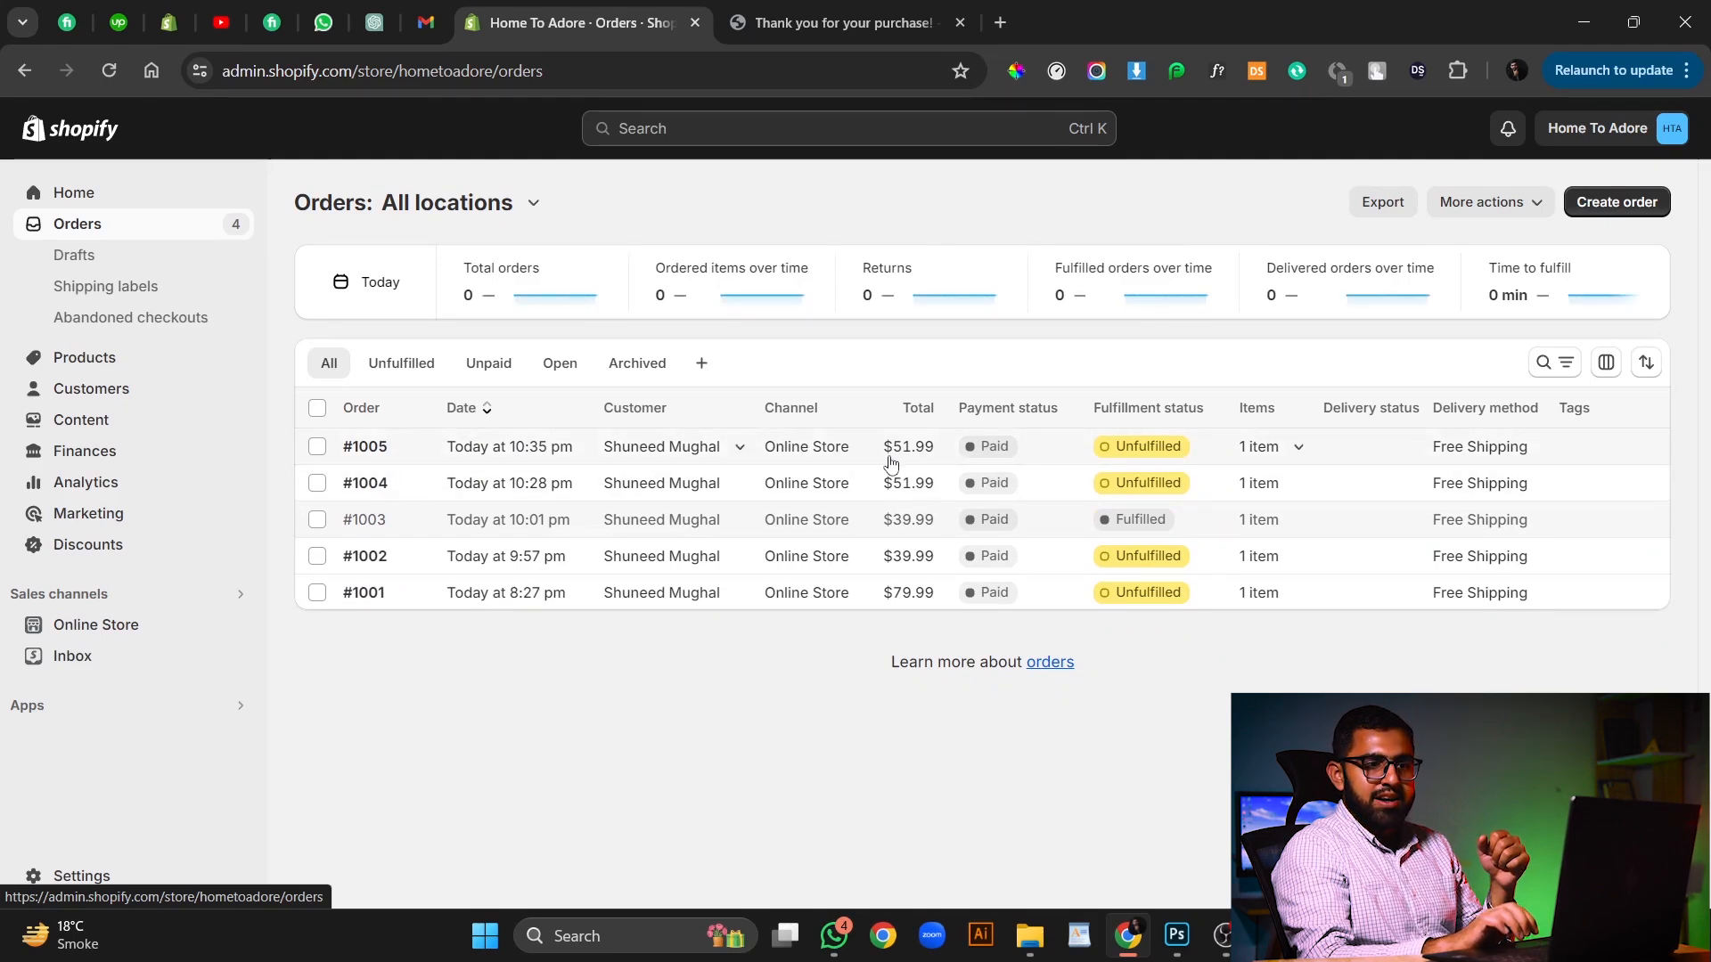
Open the CJdropshipping app from the installed apps and go to its Store Orders list.
{"action": "left_click", "coordinate": [197, 717]}
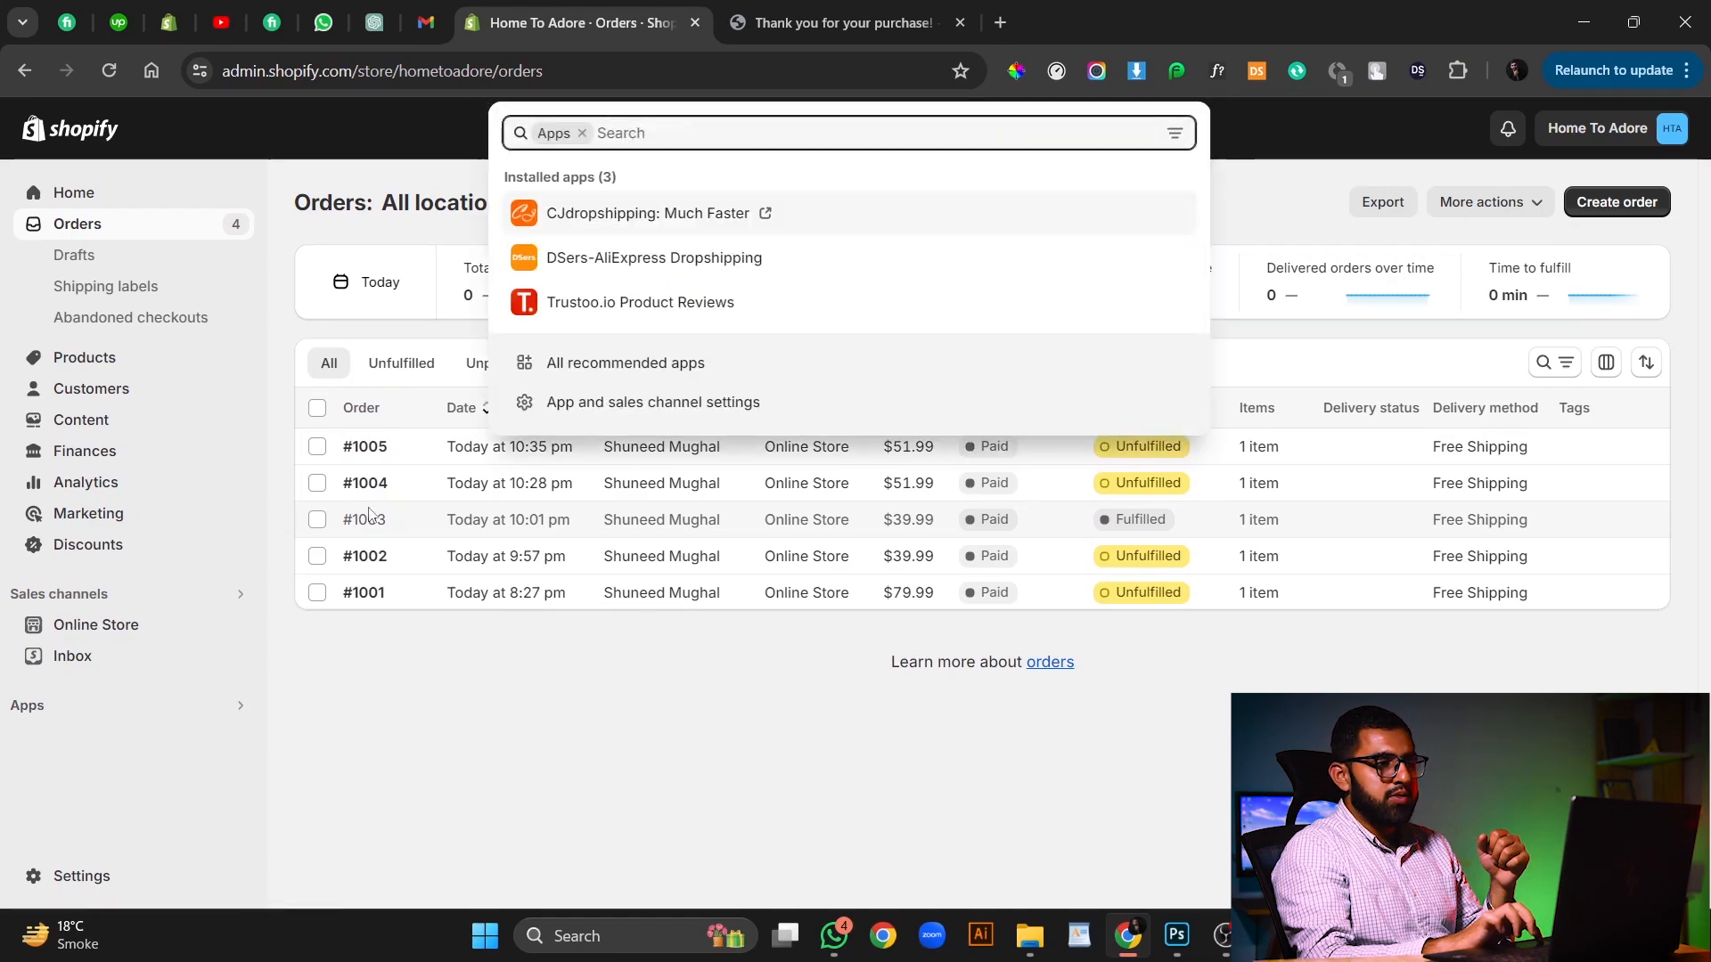
{"action": "left_click", "coordinate": [572, 226]}
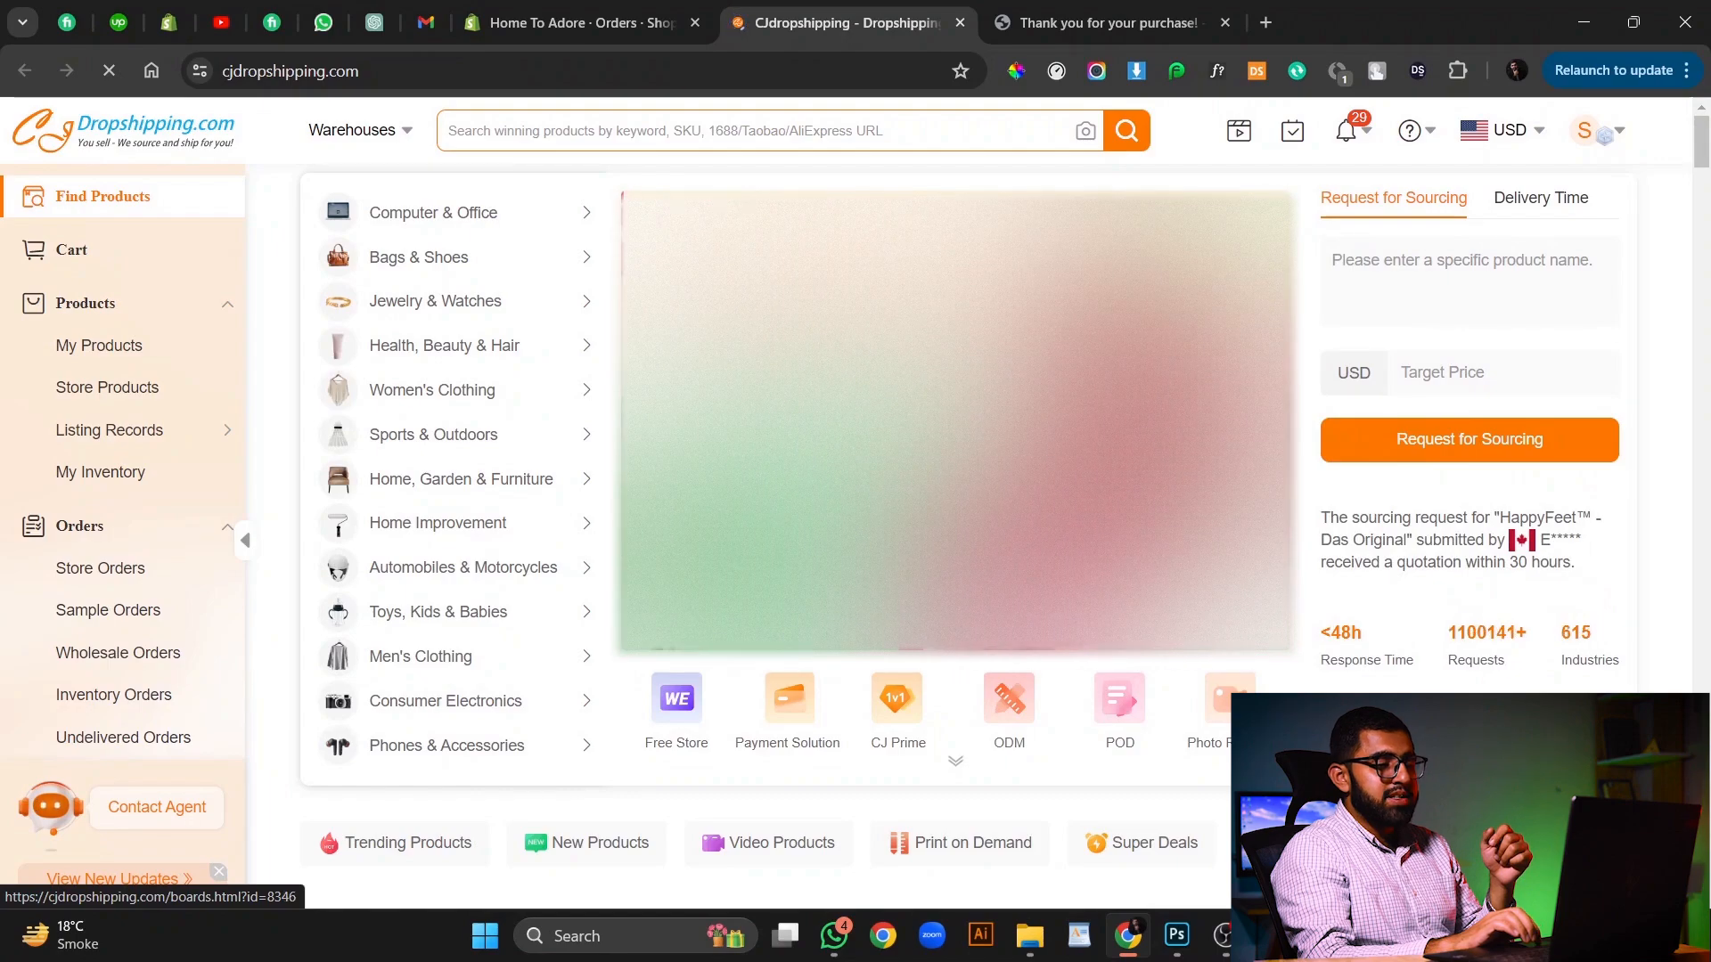
{"action": "mouse_move", "coordinate": [381, 398]}
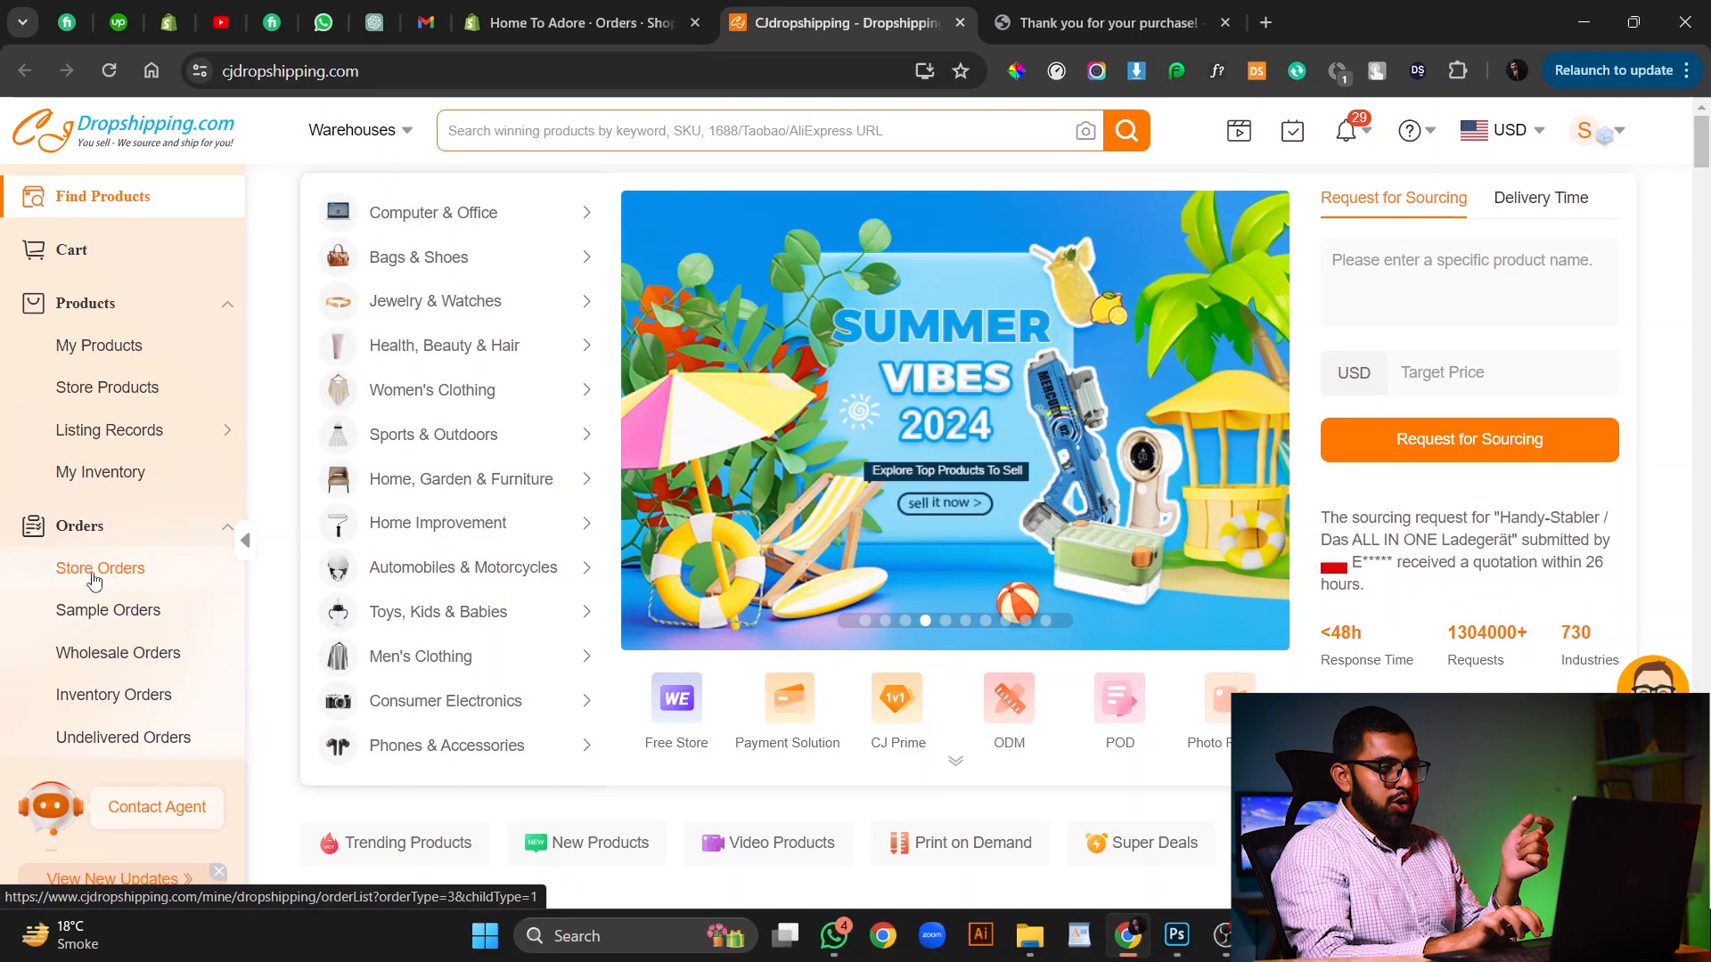
{"action": "left_click", "coordinate": [98, 578]}
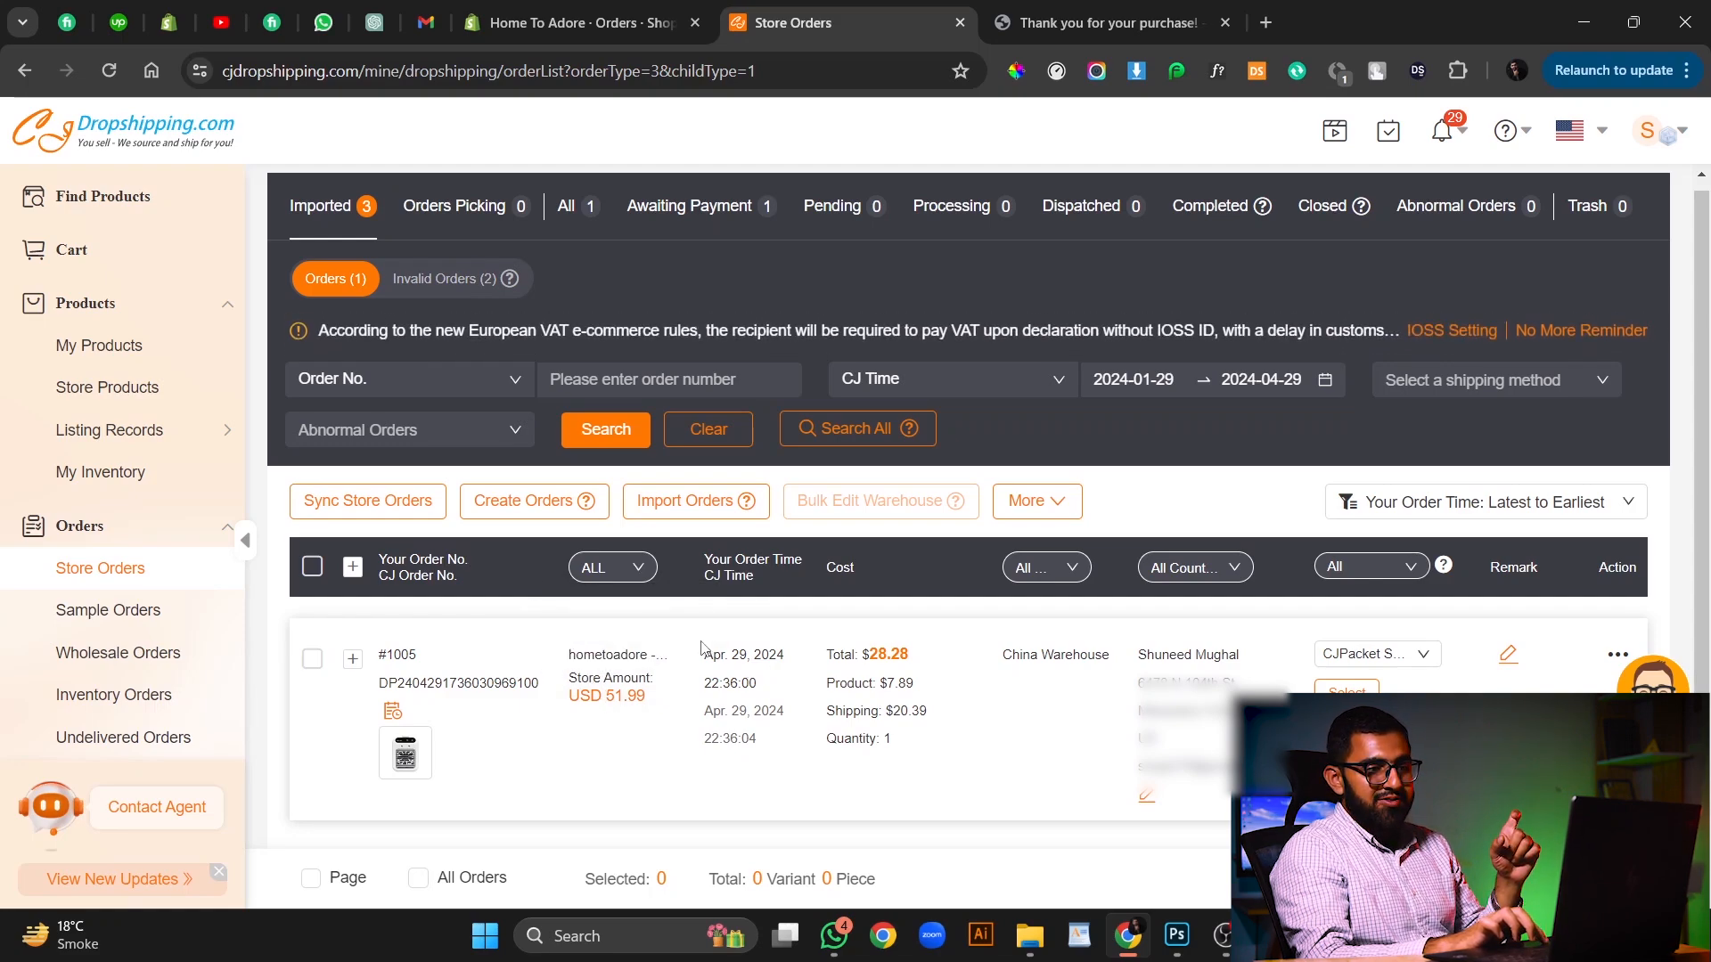
Inspect the imported order's cost breakdown and customer shipping details.
{"action": "left_click_drag", "start_coordinate": [701, 645], "coordinate": [772, 753]}
{"action": "left_click", "coordinate": [815, 695]}
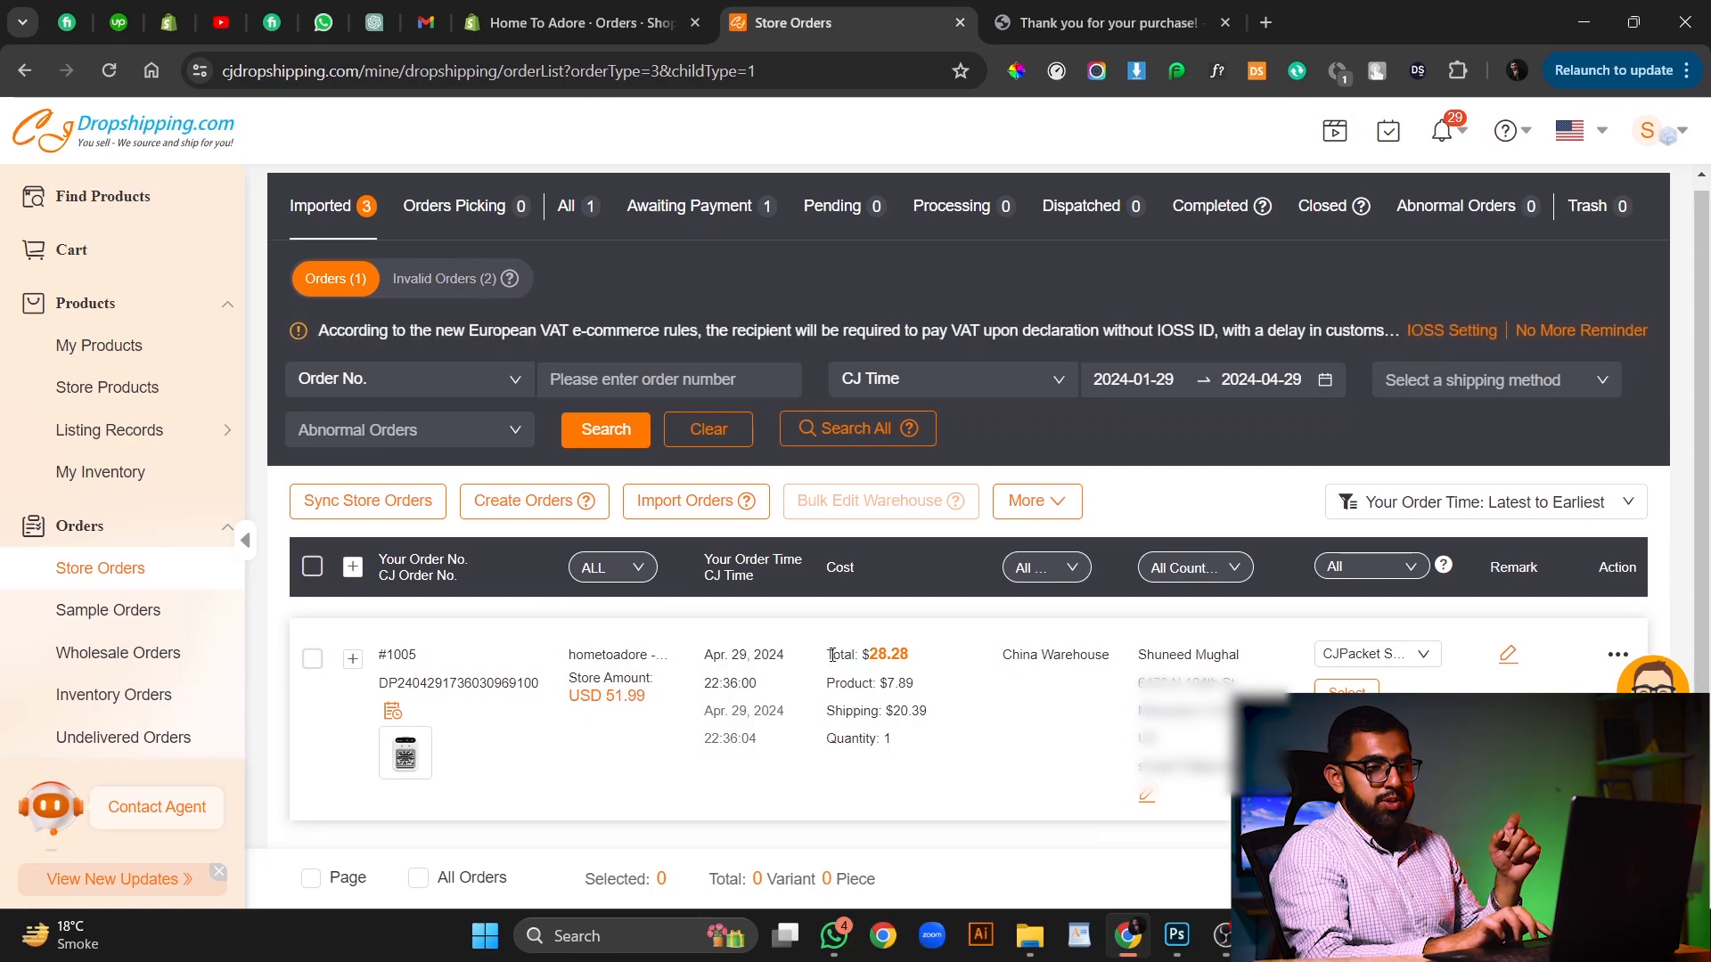
{"action": "mouse_move", "coordinate": [1150, 651]}
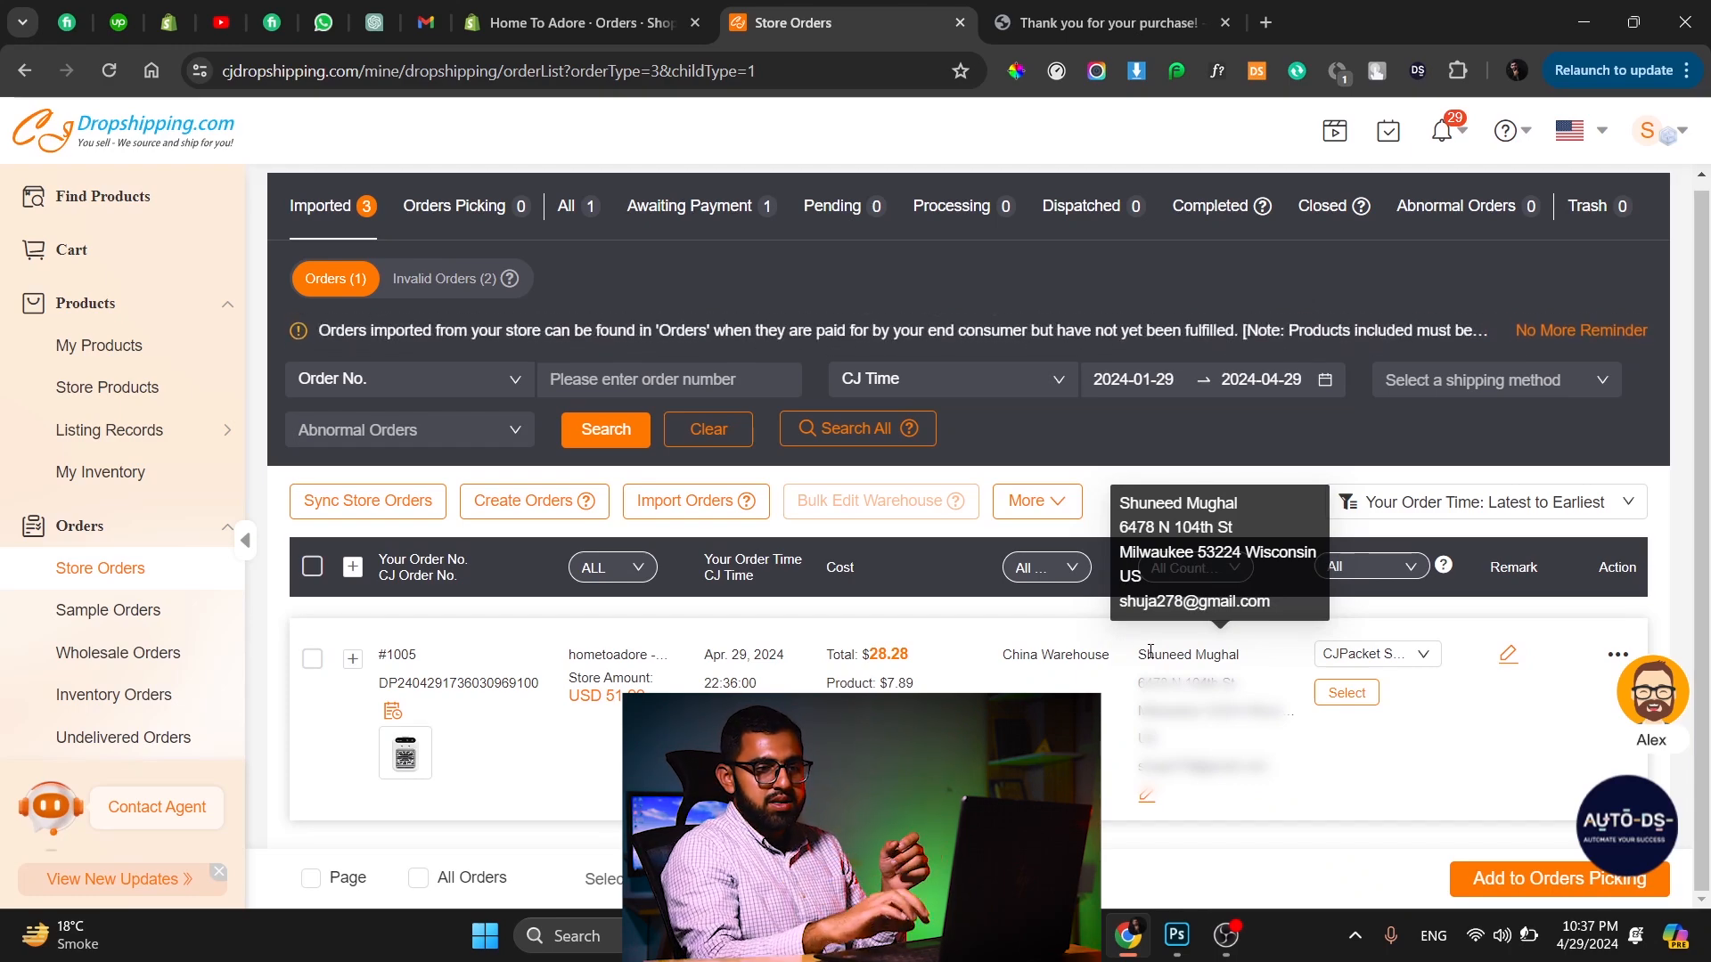
{"action": "left_click", "coordinate": [1647, 687]}
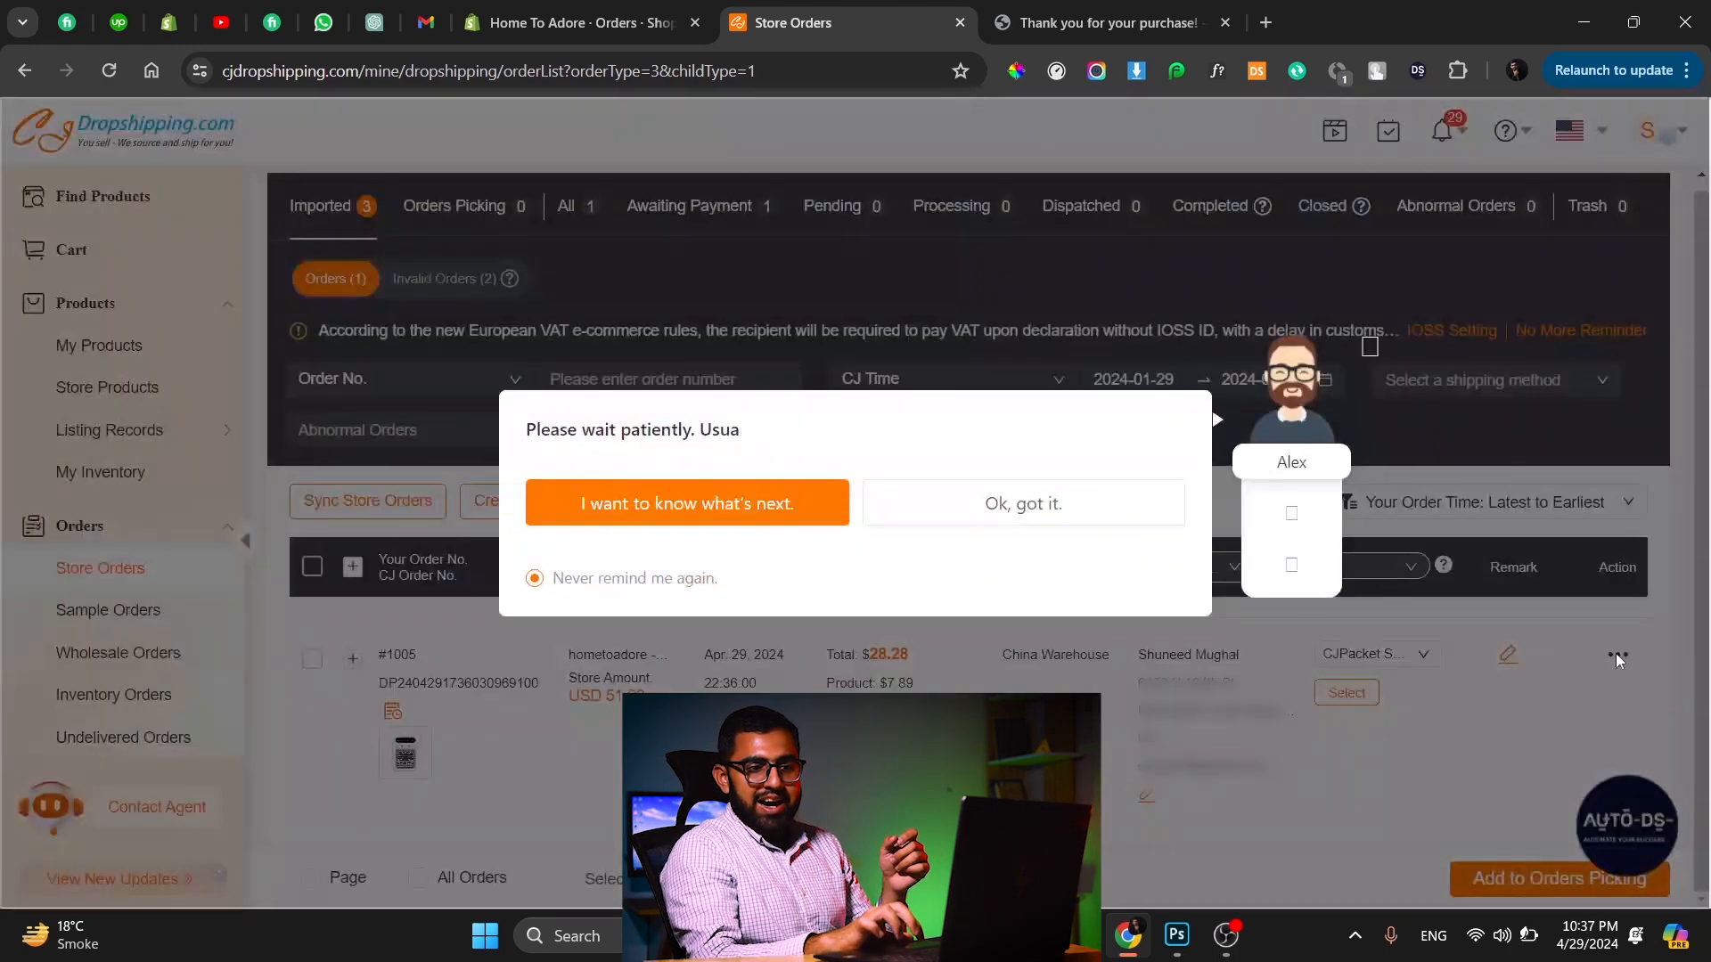
{"action": "left_click", "coordinate": [1061, 504]}
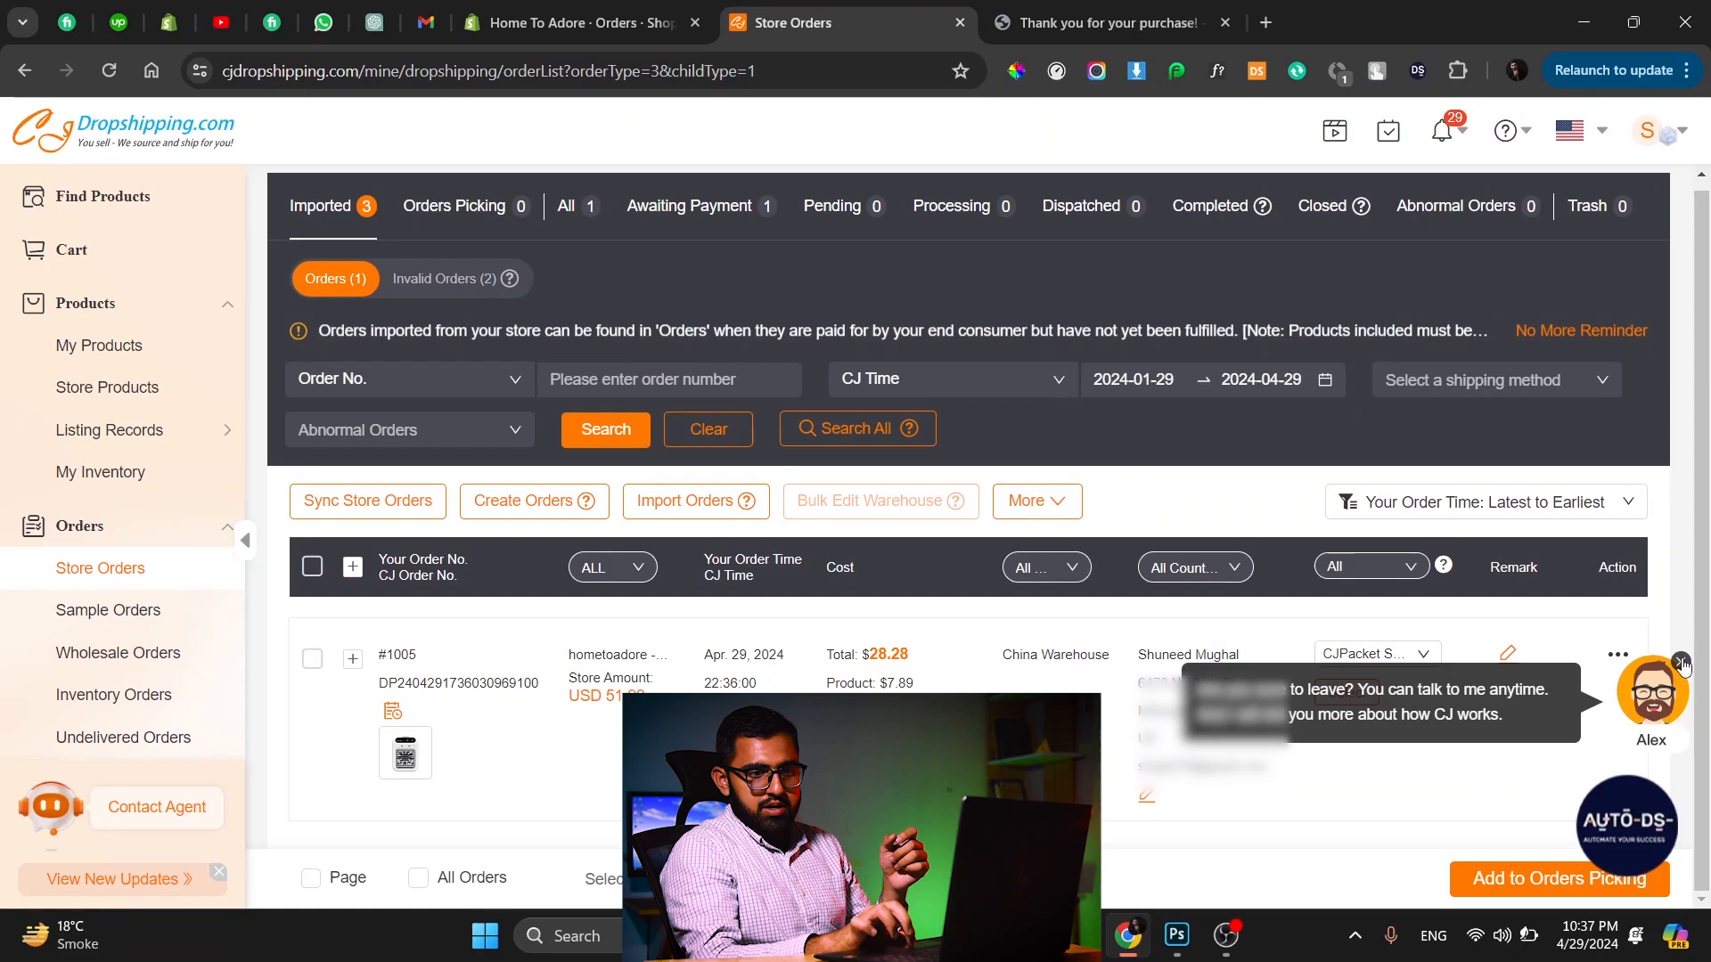
{"action": "left_click", "coordinate": [1685, 665]}
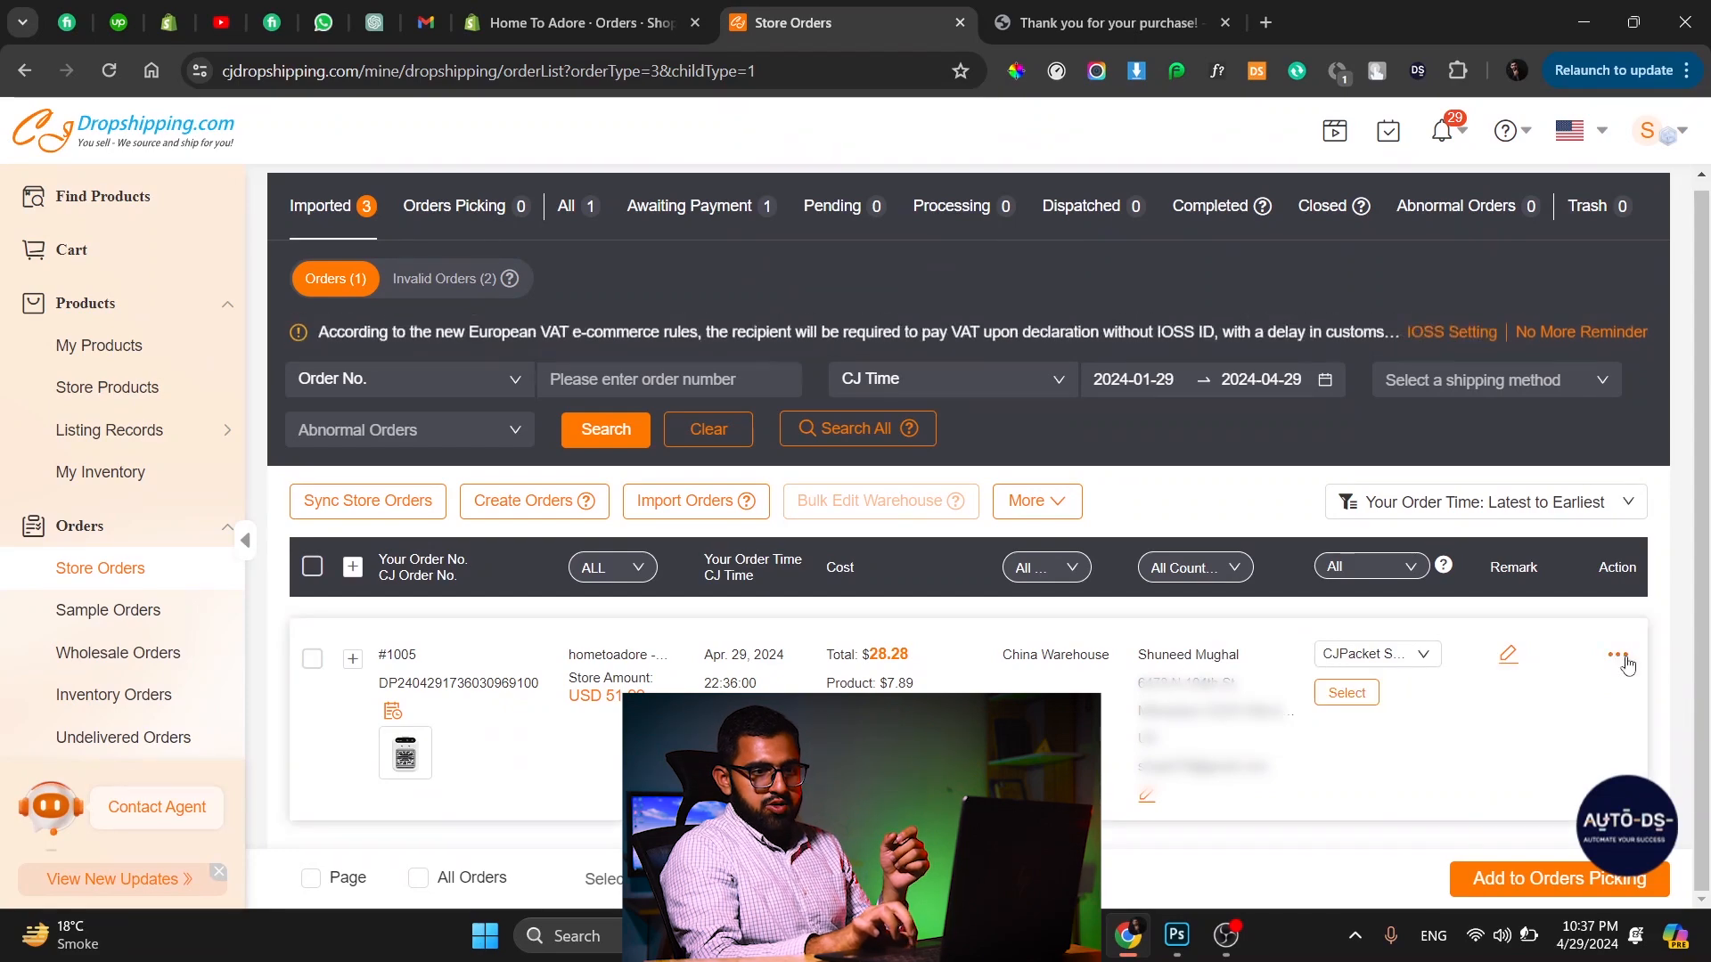
{"action": "mouse_move", "coordinate": [1622, 659]}
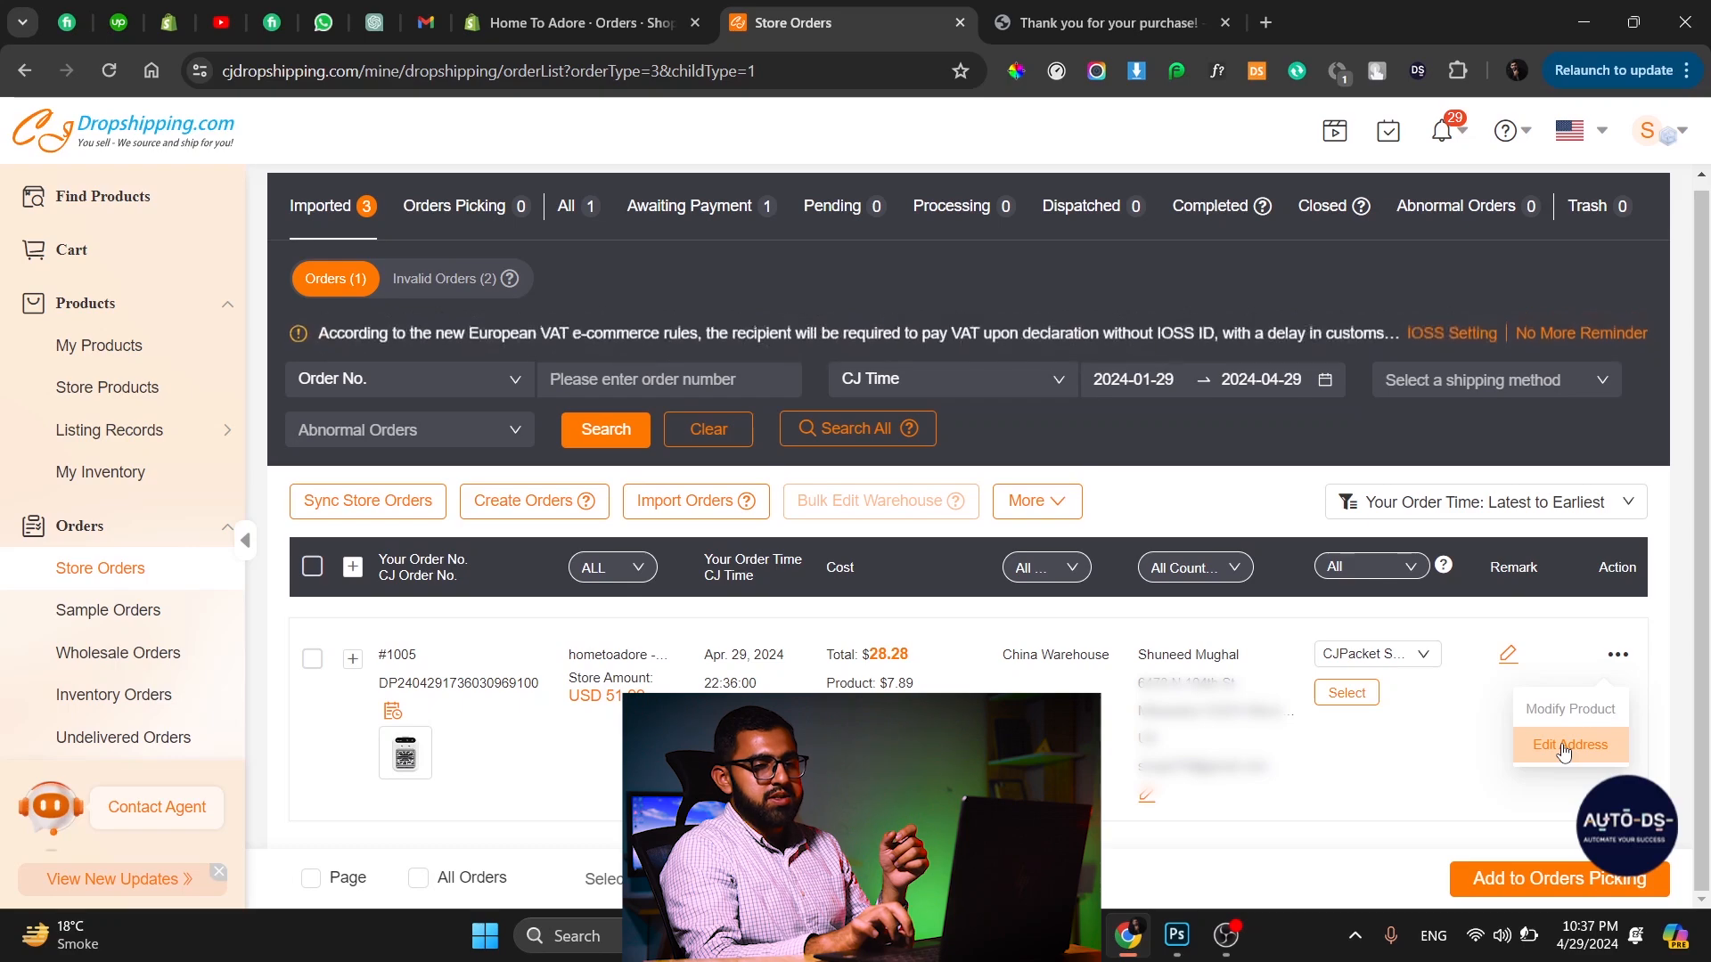
Review the available shipping methods with their costs and delivery times for the order.
{"action": "left_click", "coordinate": [1400, 661]}
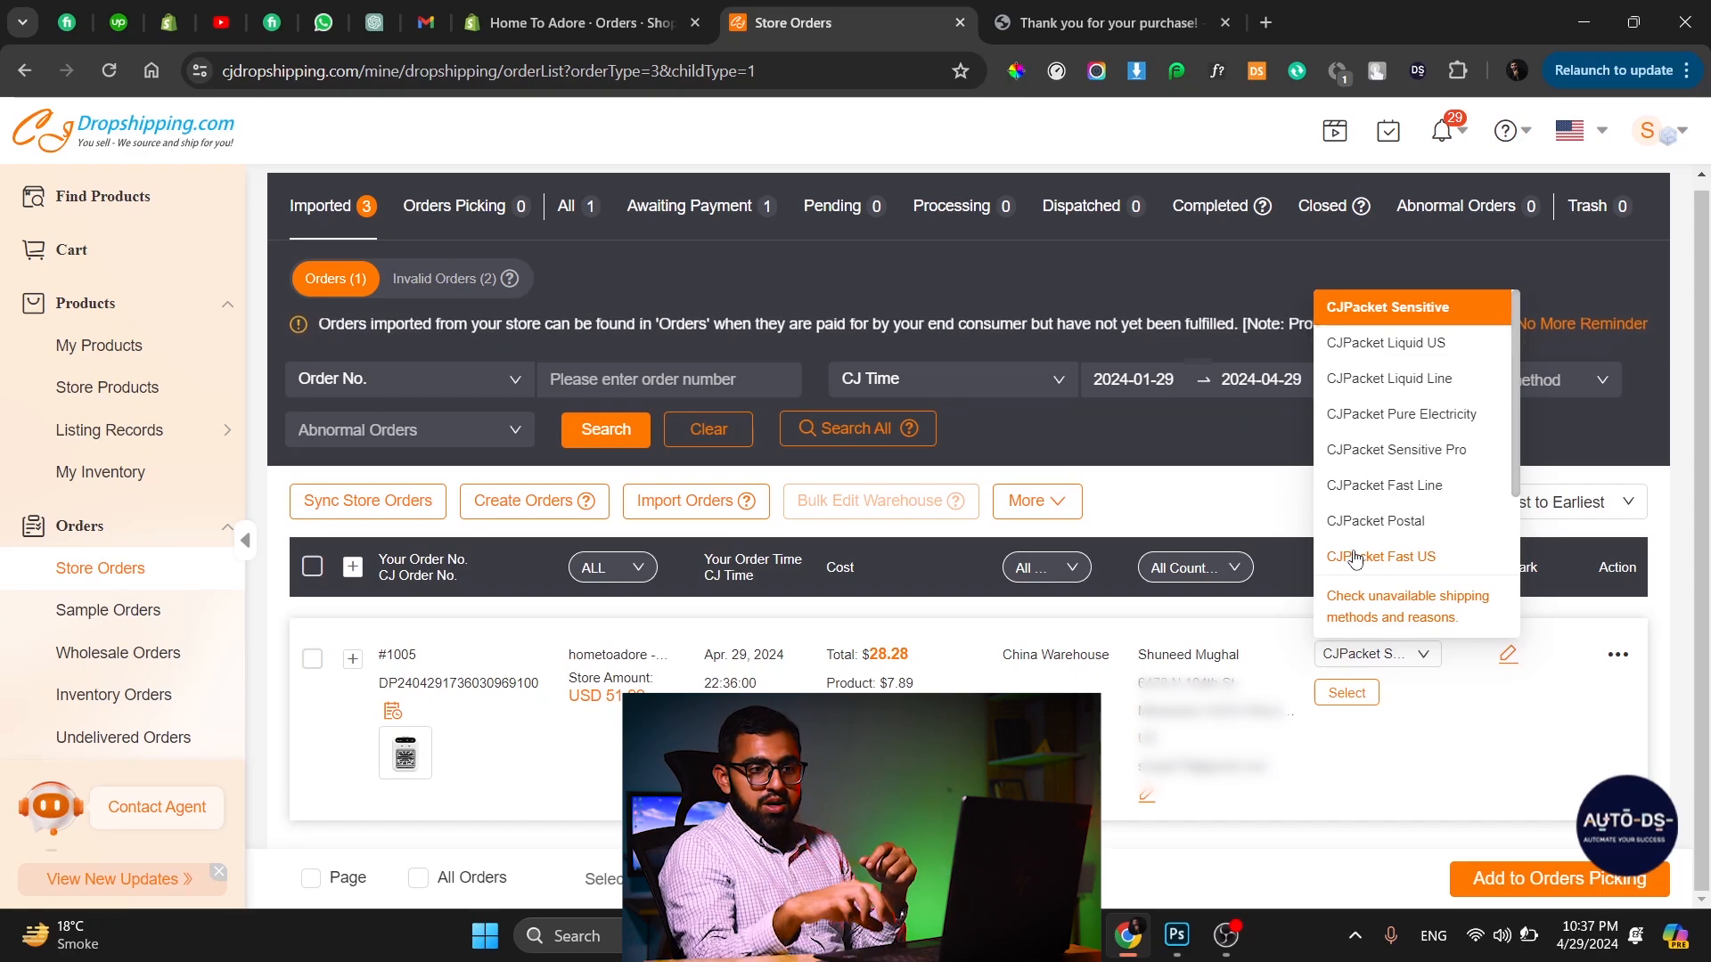
{"action": "left_click", "coordinate": [1346, 692]}
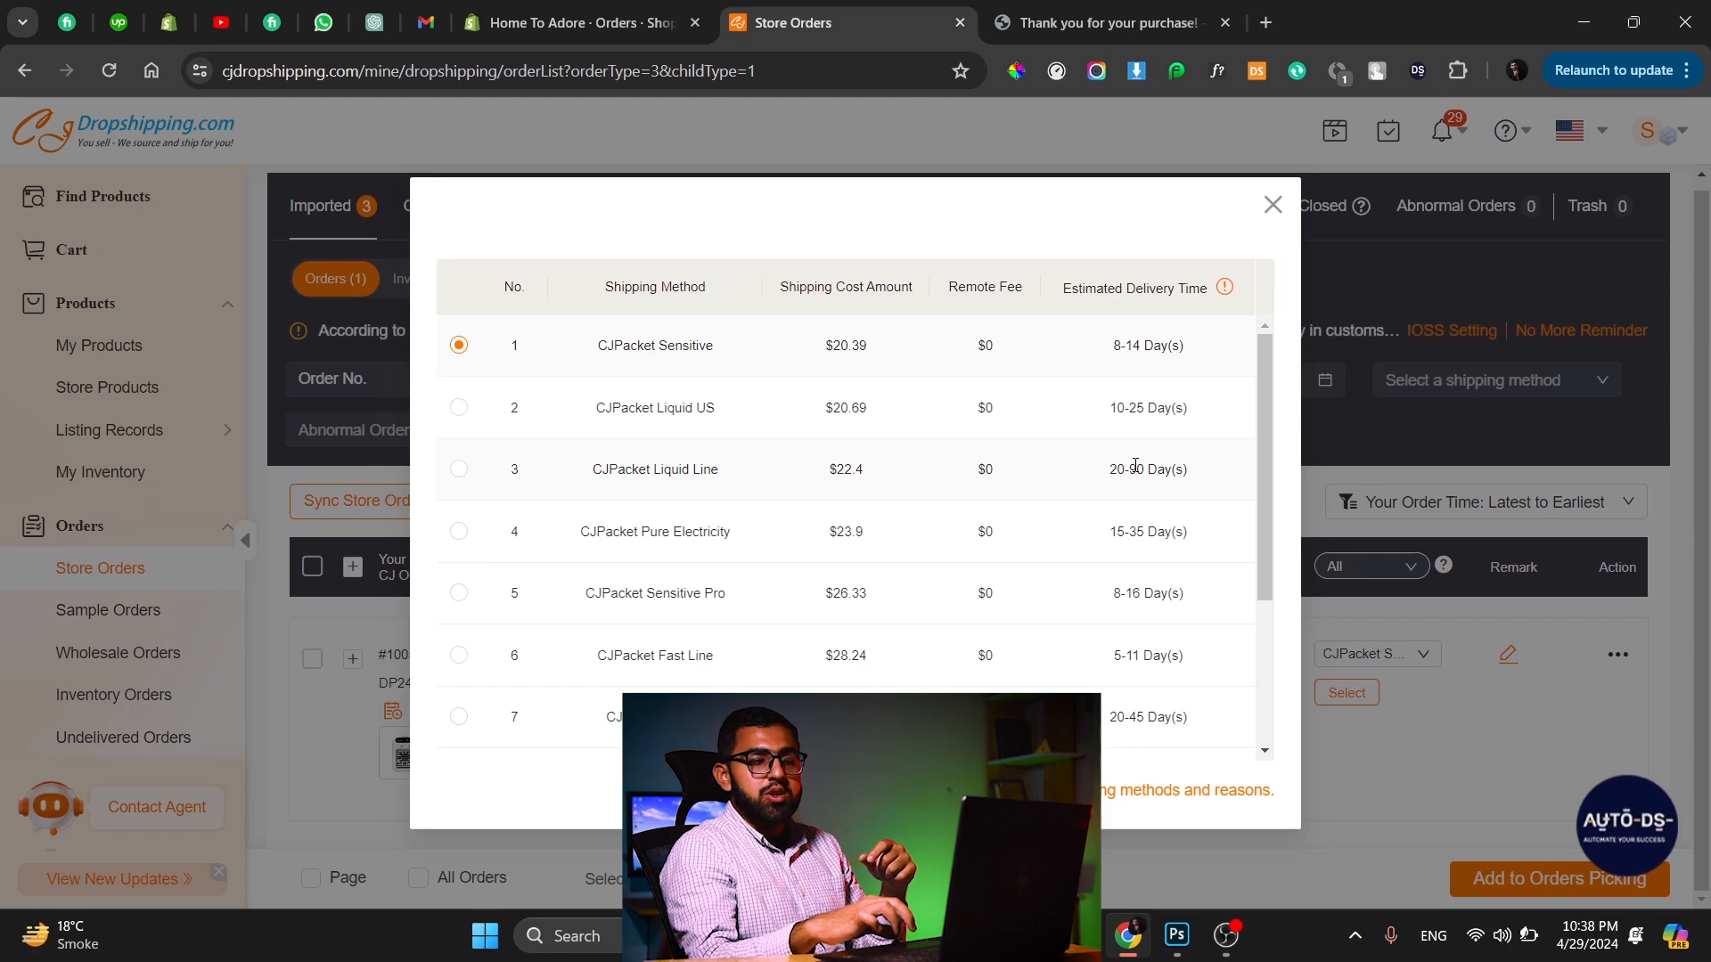
{"action": "left_click", "coordinate": [1272, 204]}
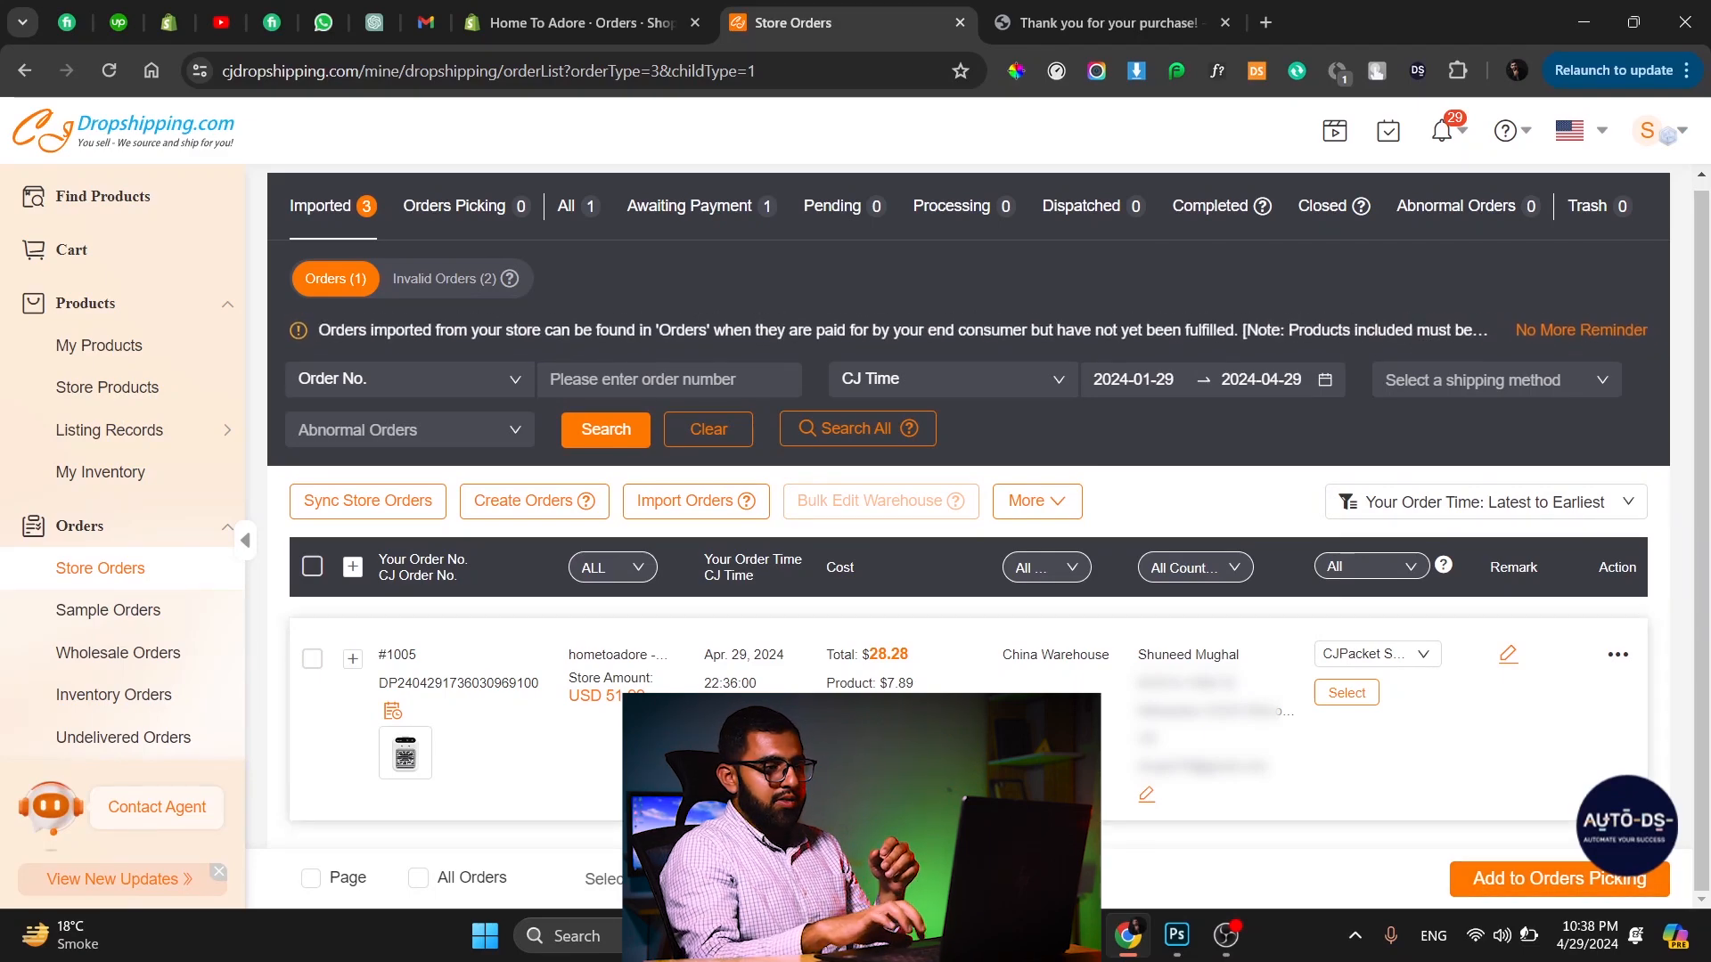
Select the imported order and add it to Orders Picking.
{"action": "left_click", "coordinate": [311, 663]}
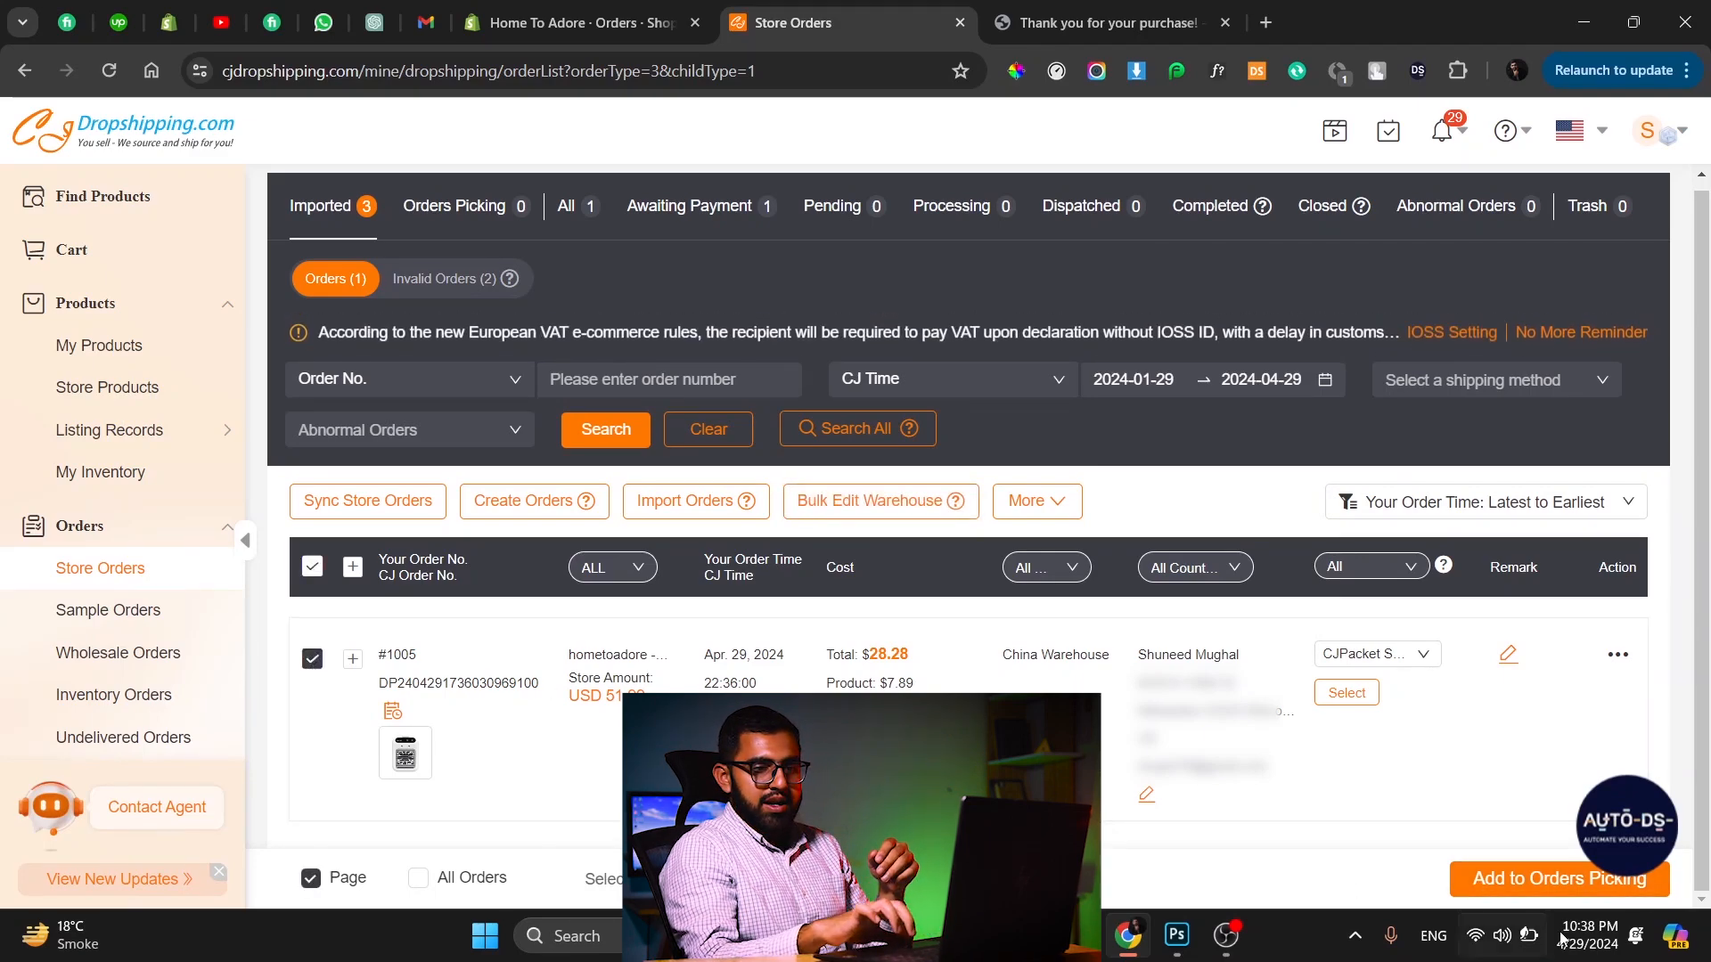
{"action": "left_click", "coordinate": [1526, 881]}
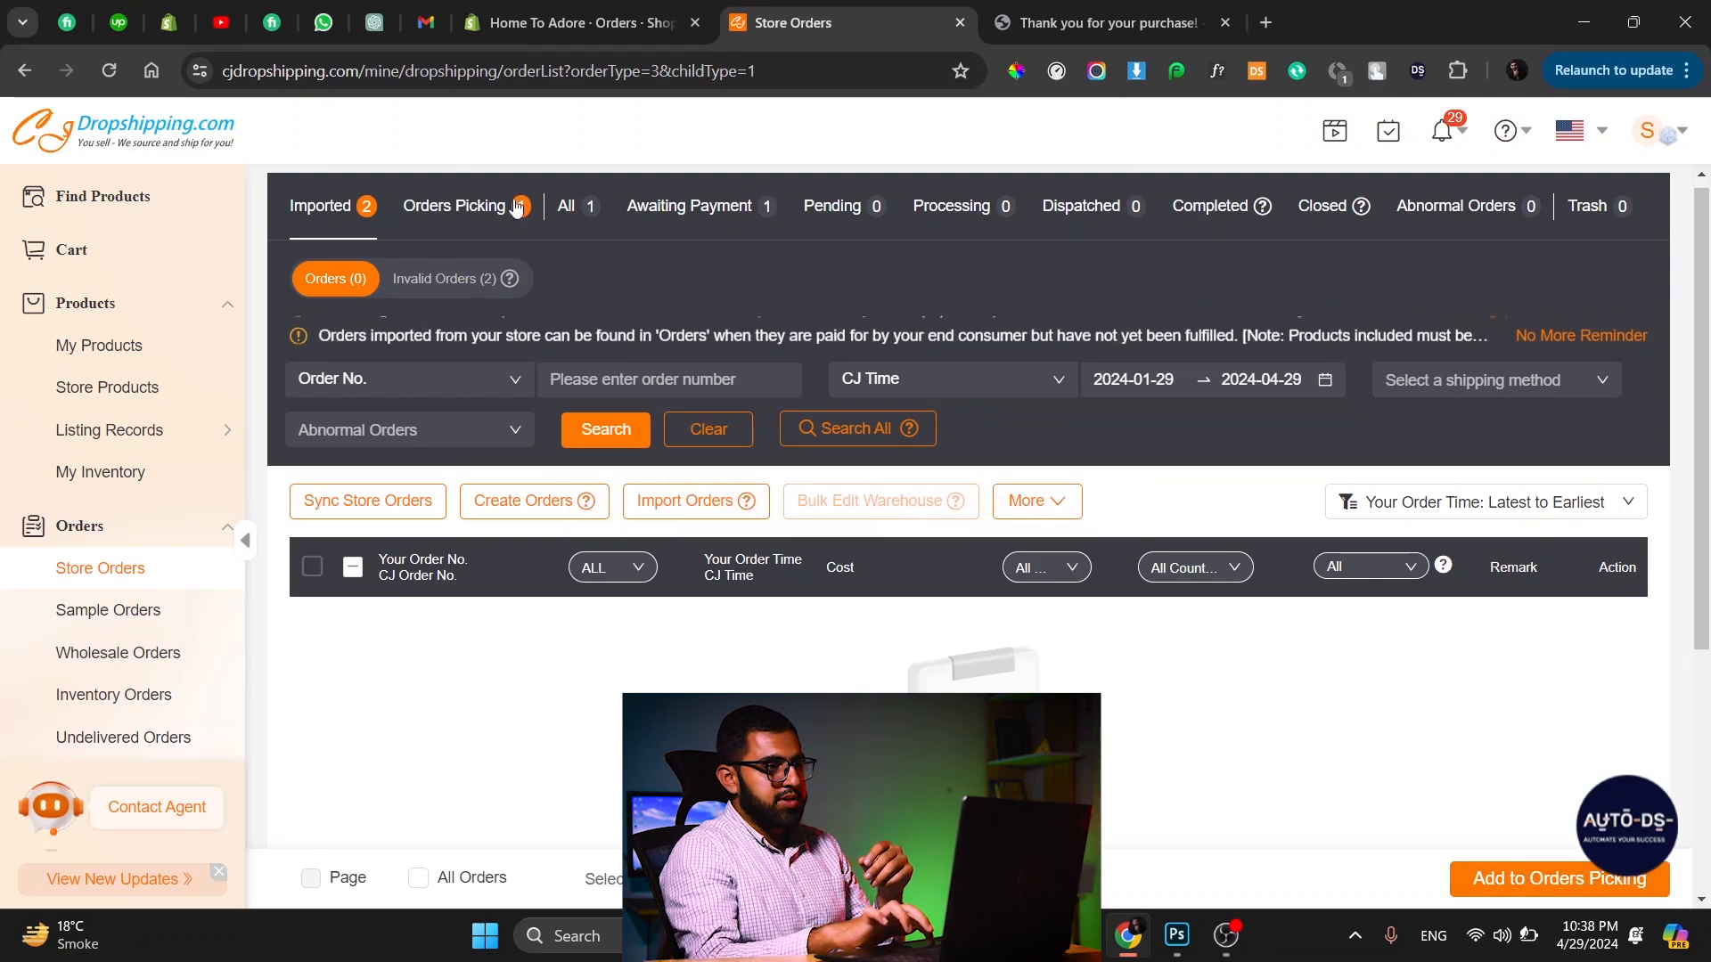
Select the order under Orders Picking, submit it, and confirm the submission on the order confirmation page.
{"action": "left_click", "coordinate": [481, 210]}
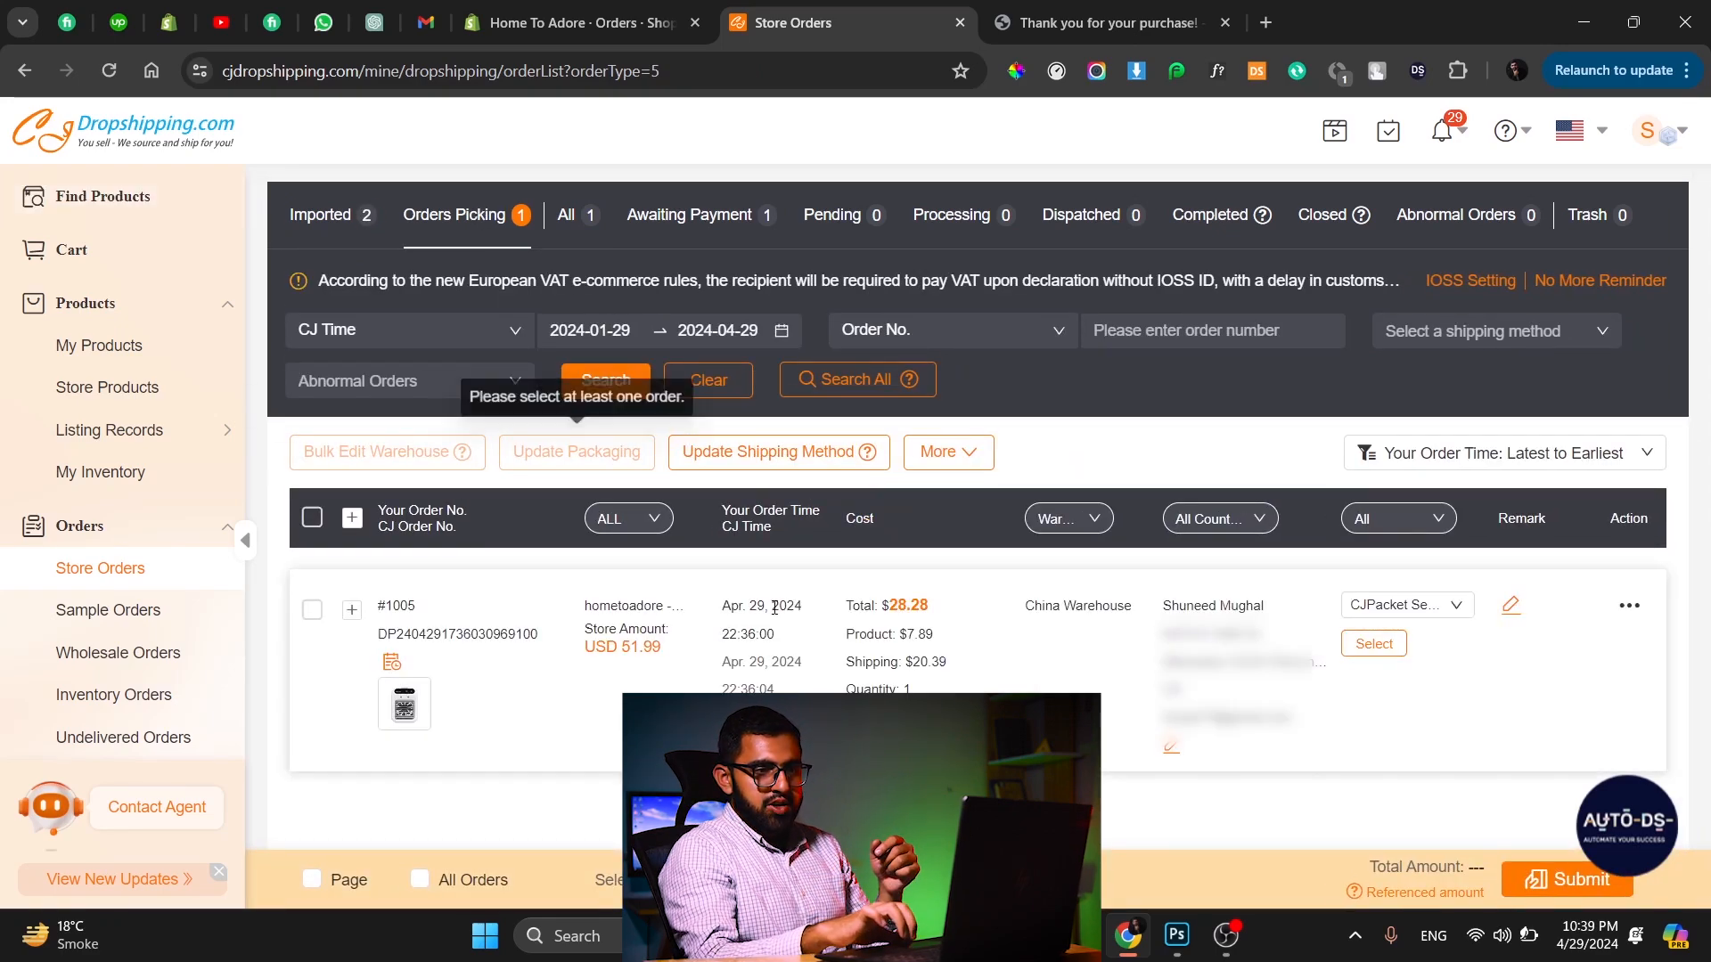
{"action": "left_click", "coordinate": [312, 611]}
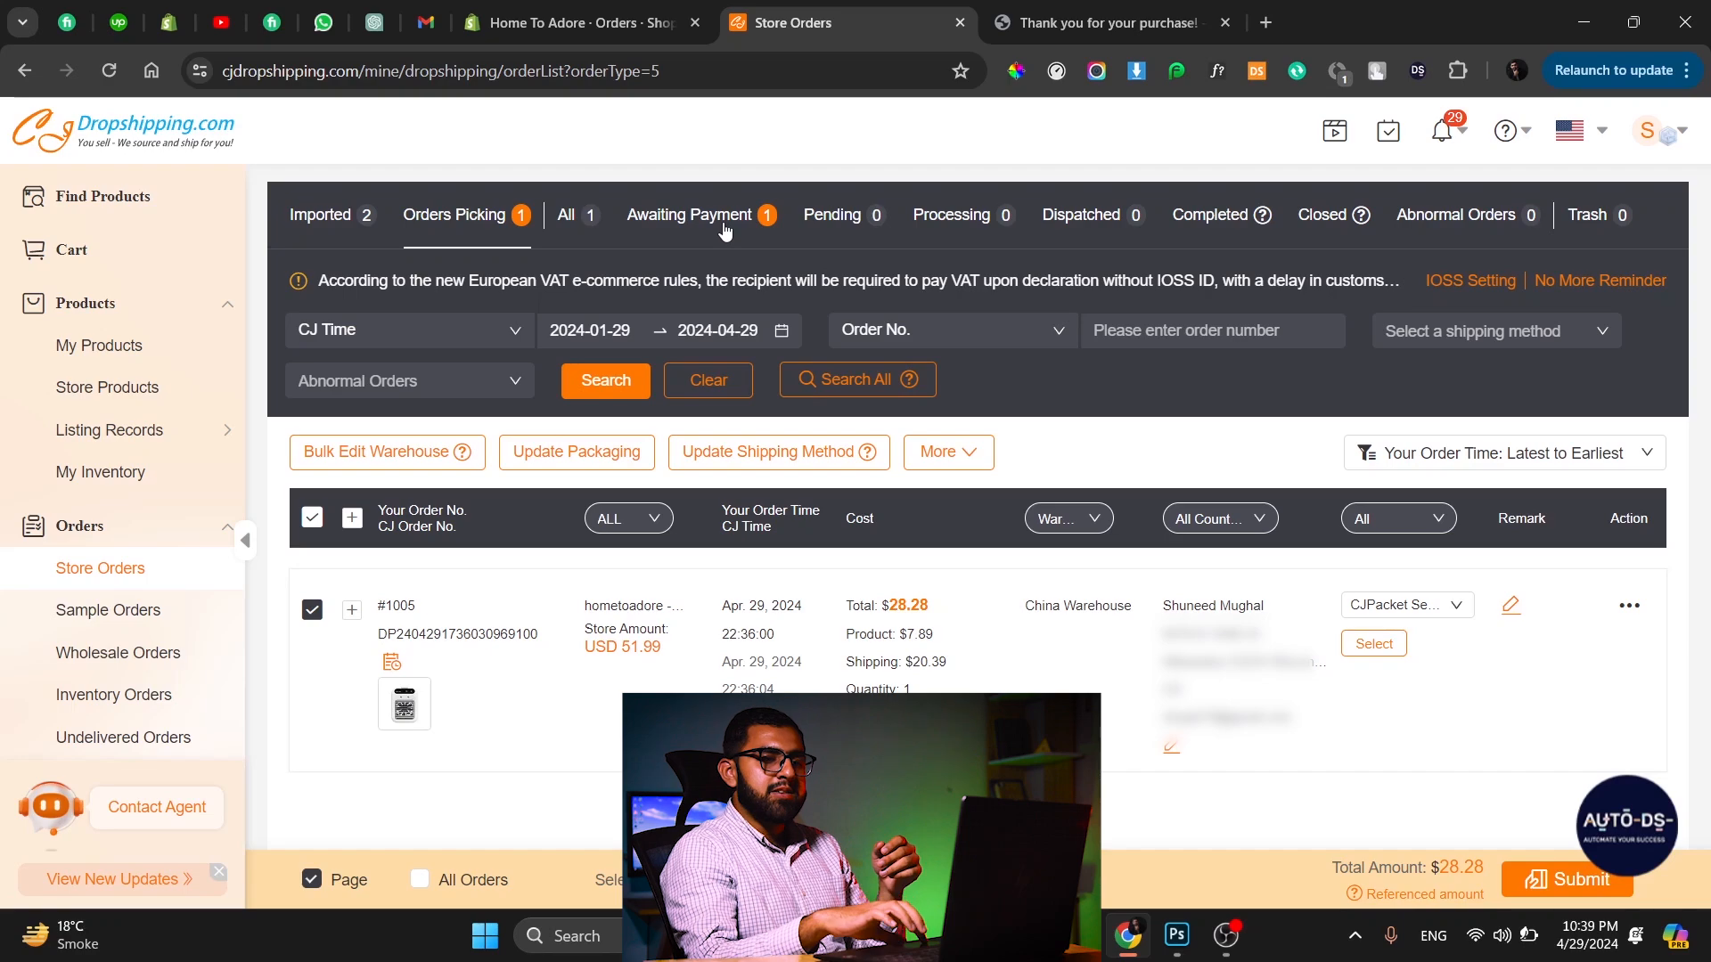
{"action": "left_click", "coordinate": [1534, 878]}
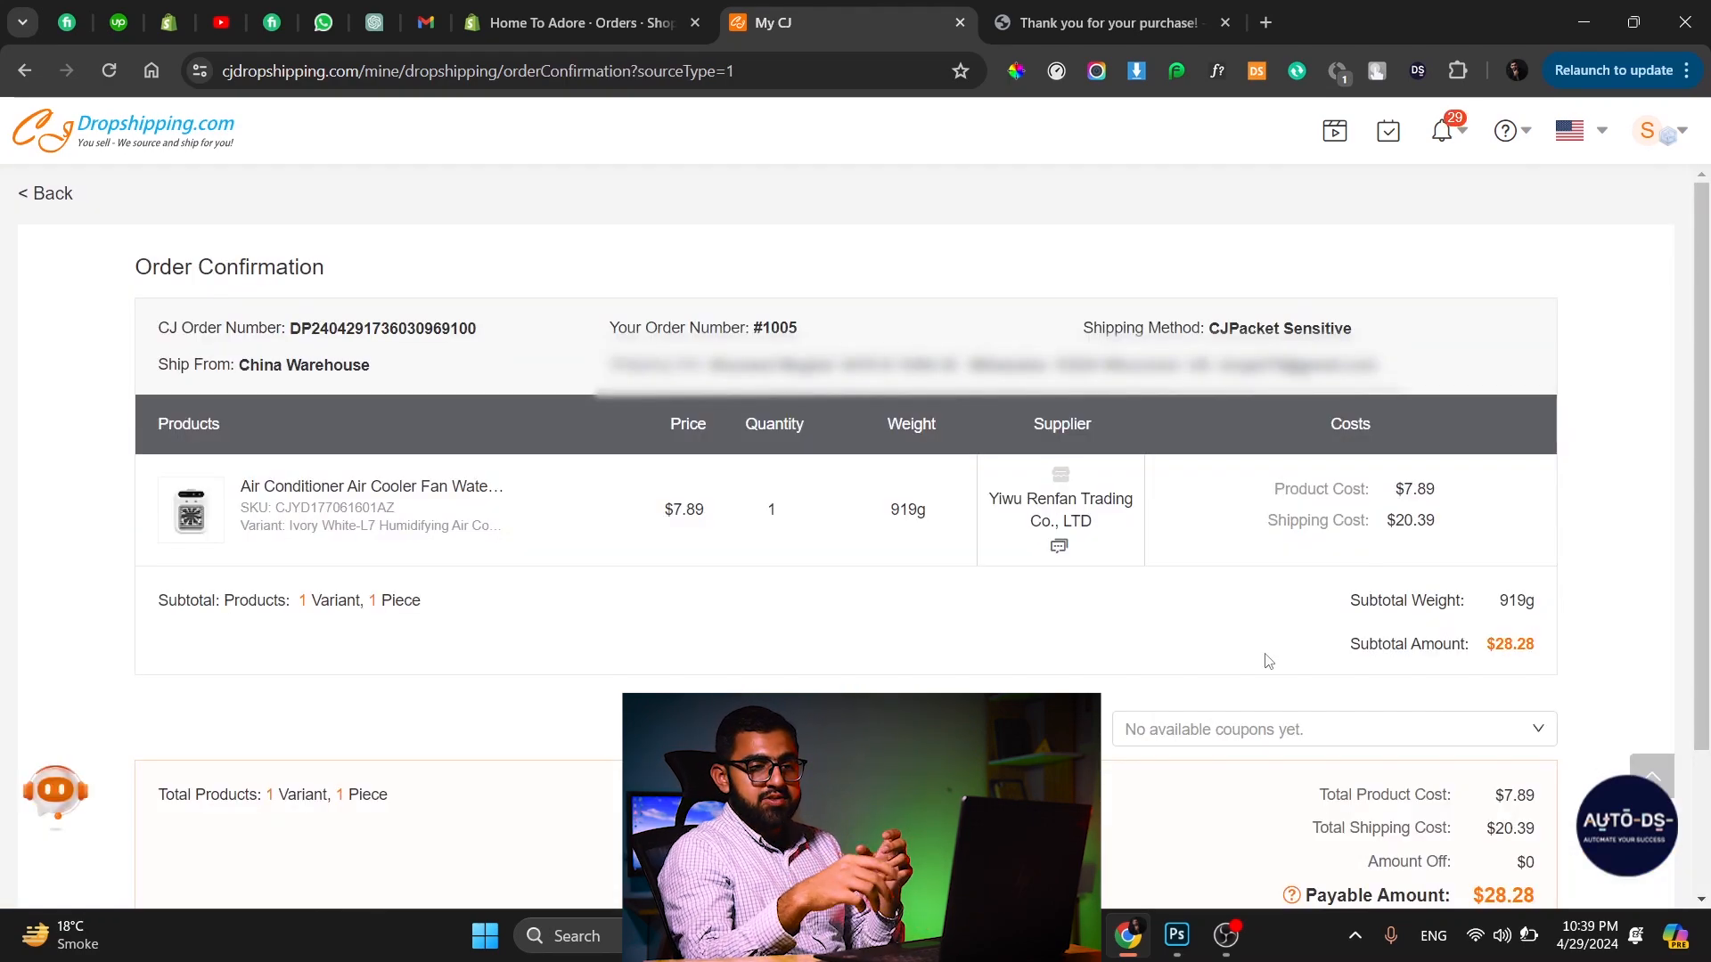
{"action": "scroll", "coordinate": [1267, 638], "scroll_direction": "down", "scroll_amount": 2}
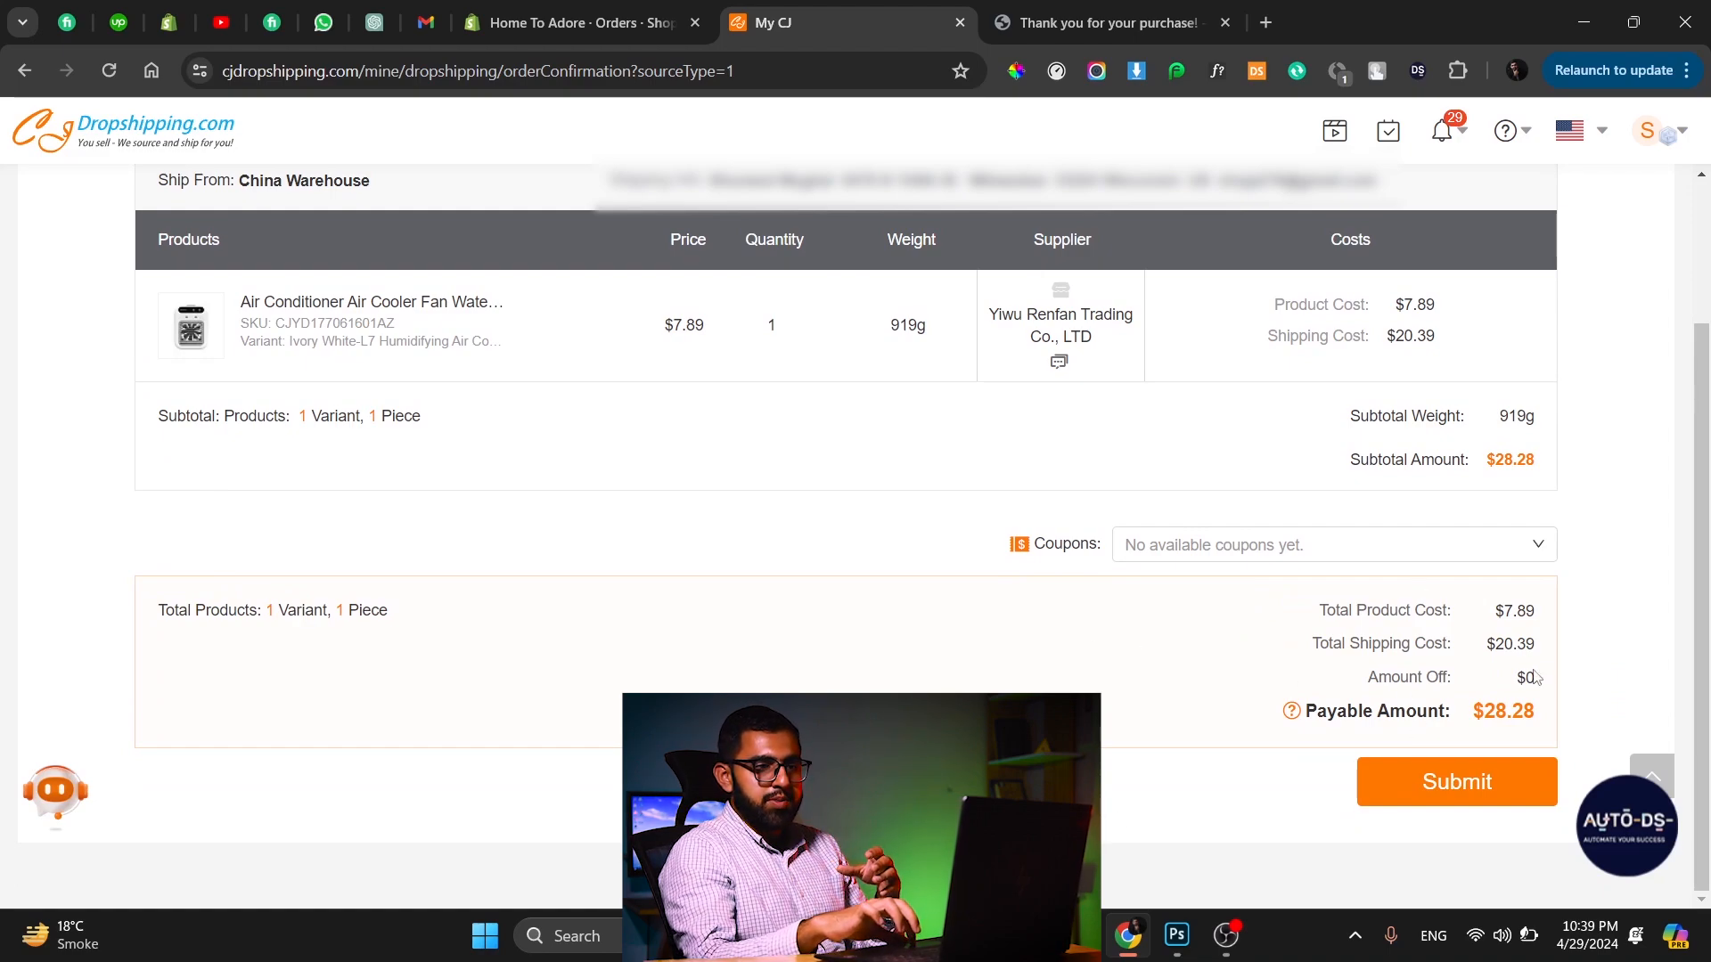
{"action": "left_click", "coordinate": [1451, 784]}
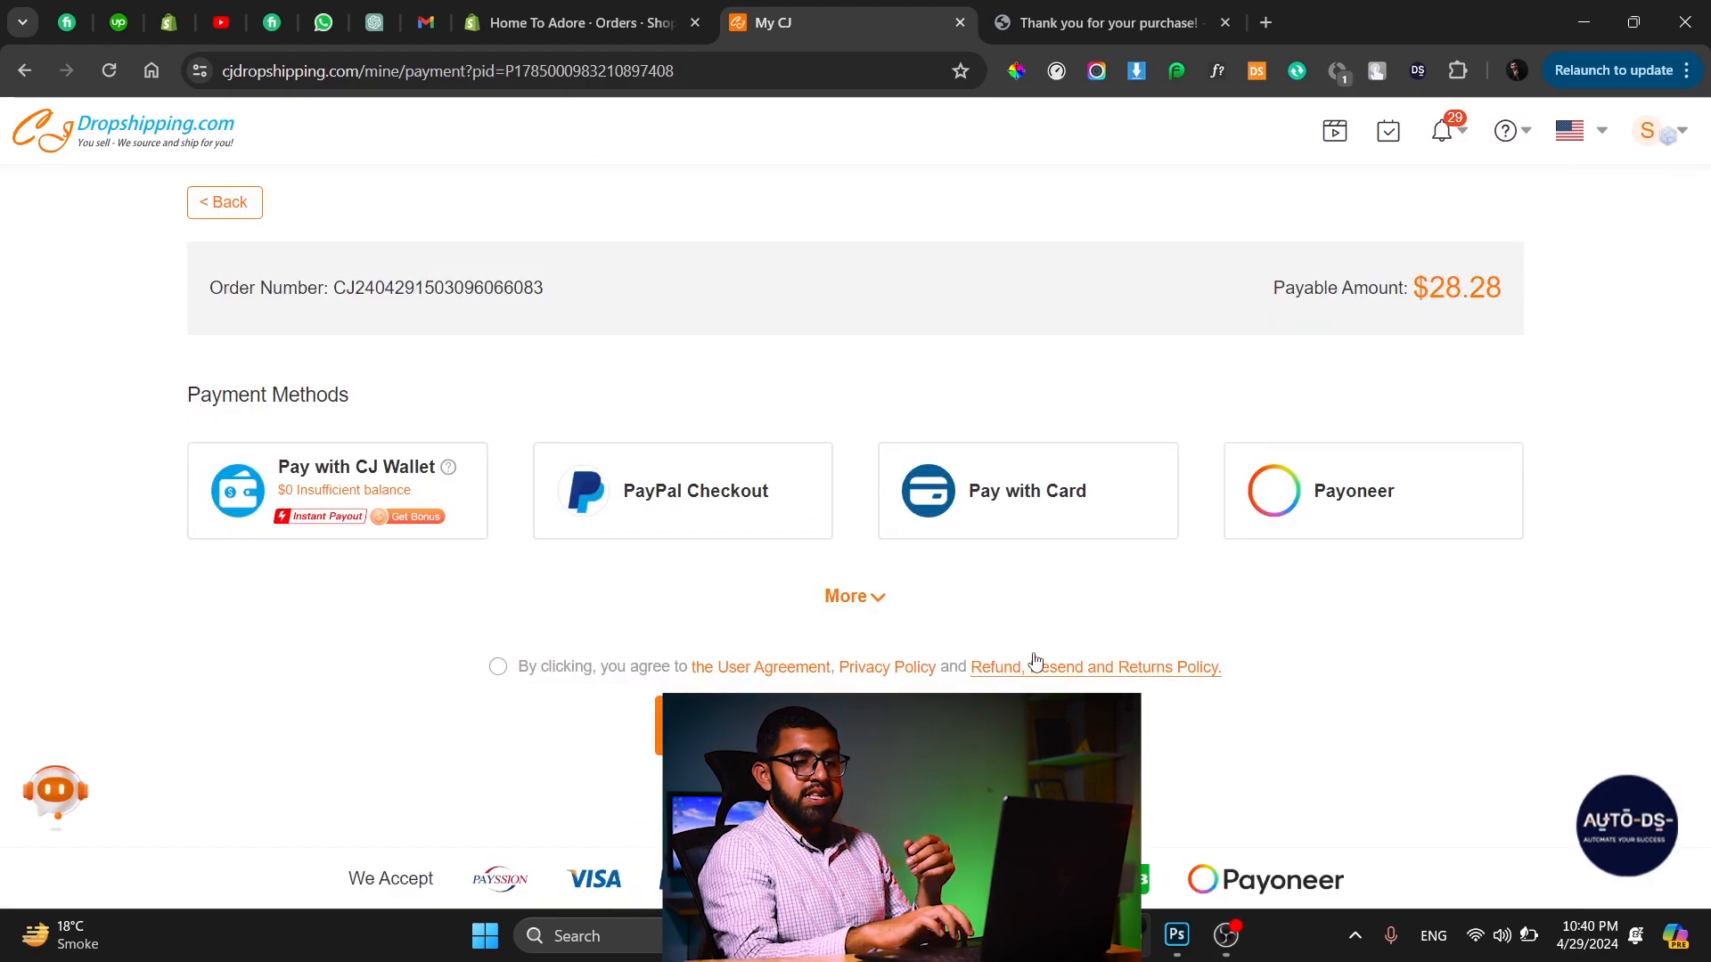
Select card payment and accept the user agreement before returning to the store orders list.
{"action": "left_click", "coordinate": [1154, 473]}
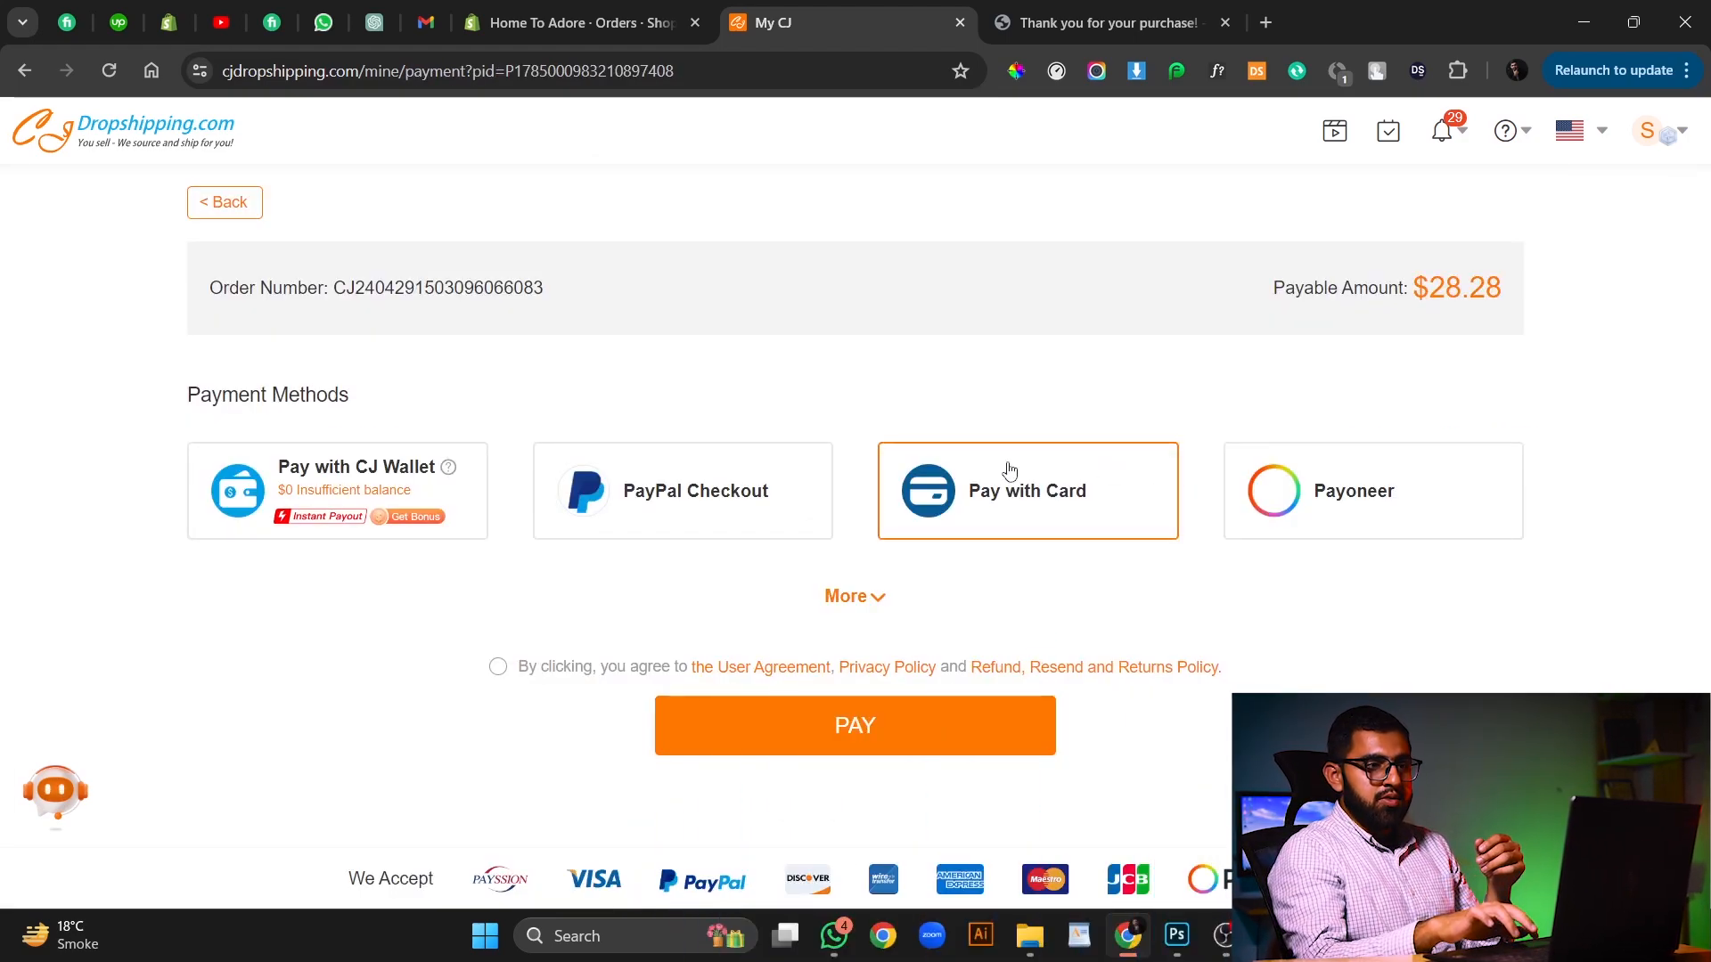
{"action": "left_click", "coordinate": [498, 667]}
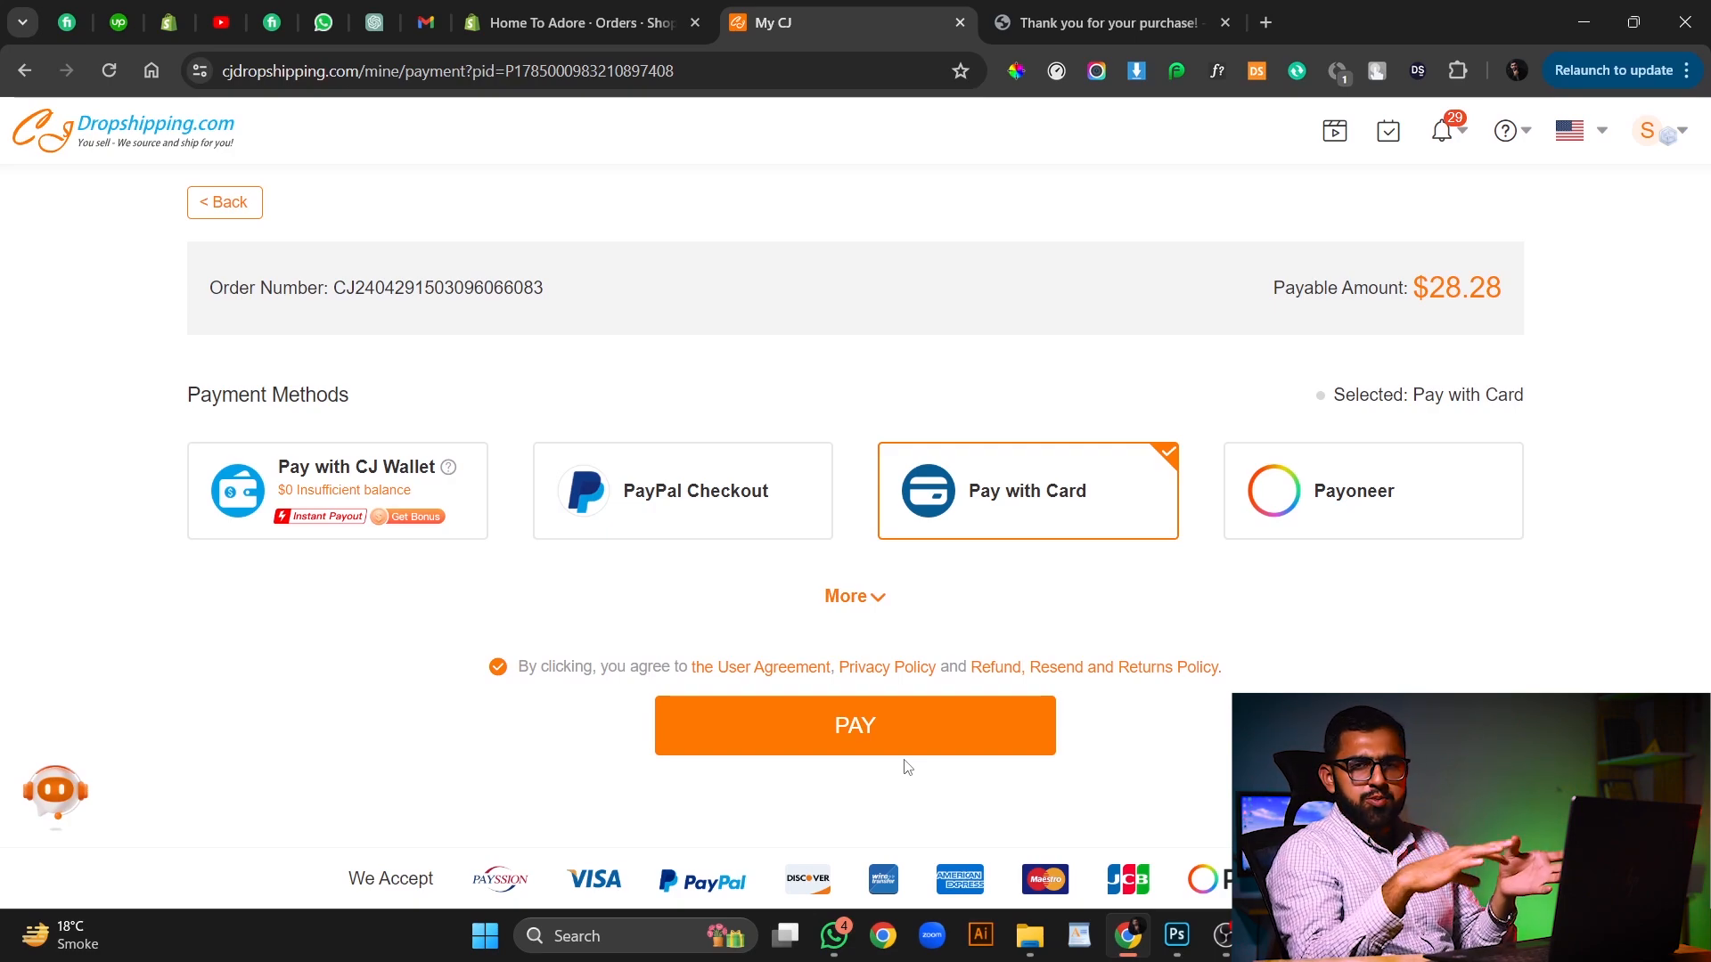
{"action": "left_click", "coordinate": [219, 216]}
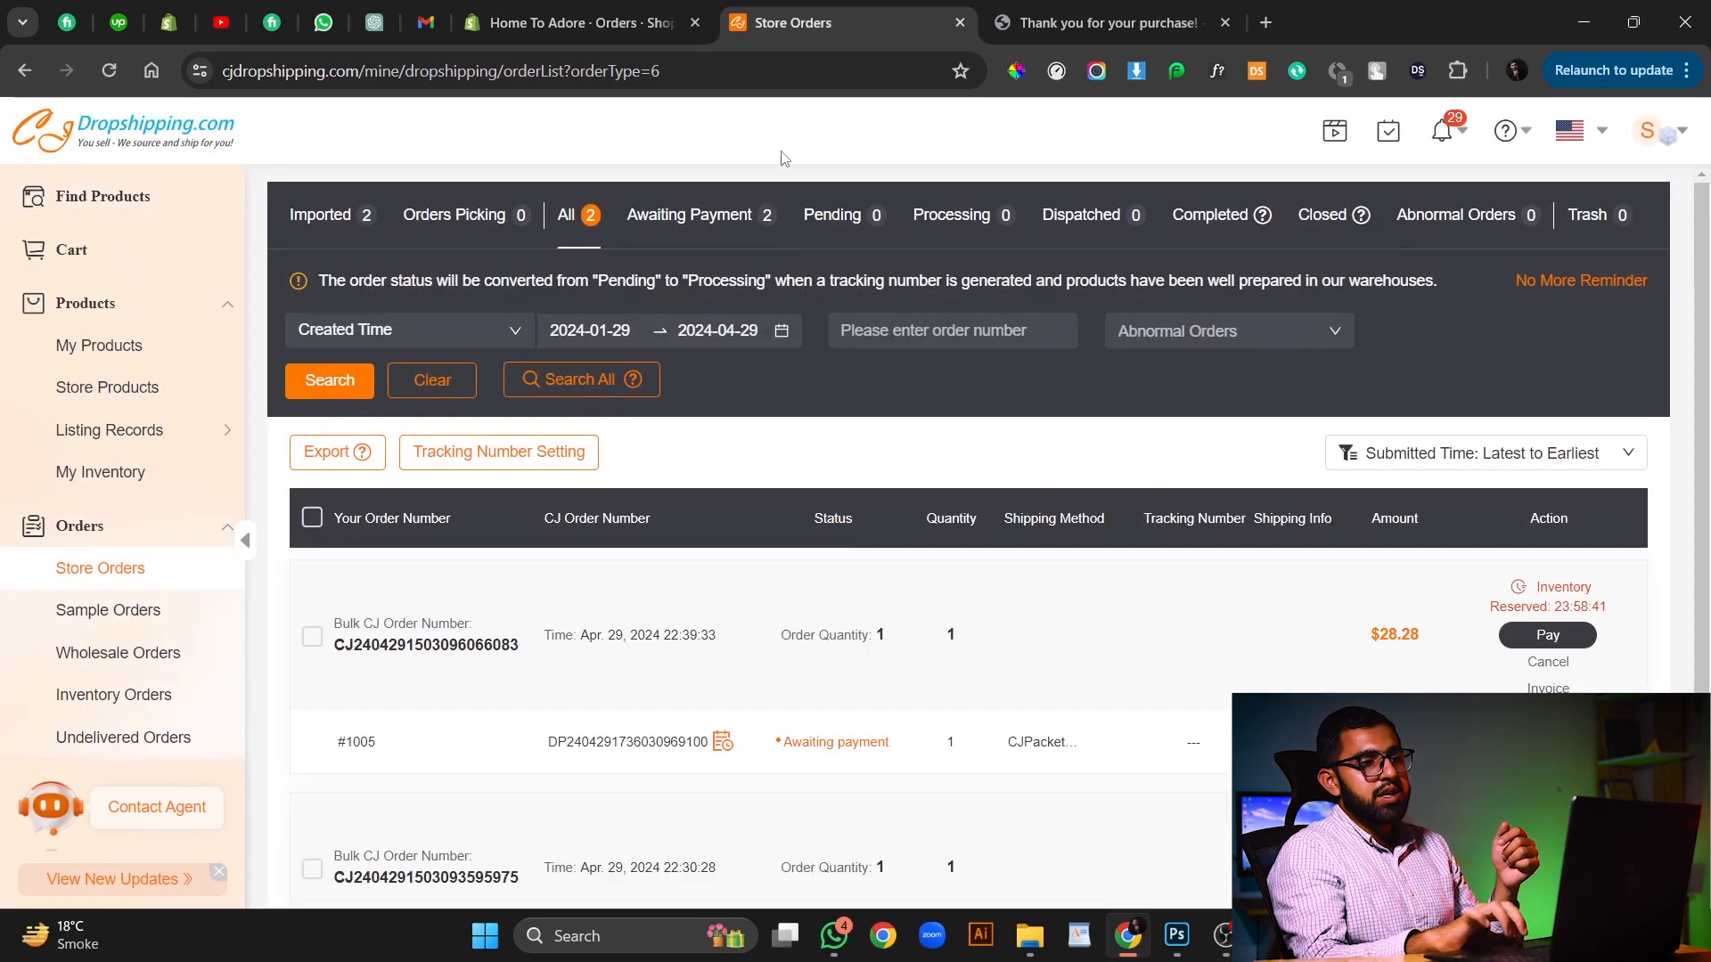
Browse the Pending, Processing, Dispatched and Completed order status tabs.
{"action": "left_click", "coordinate": [832, 222]}
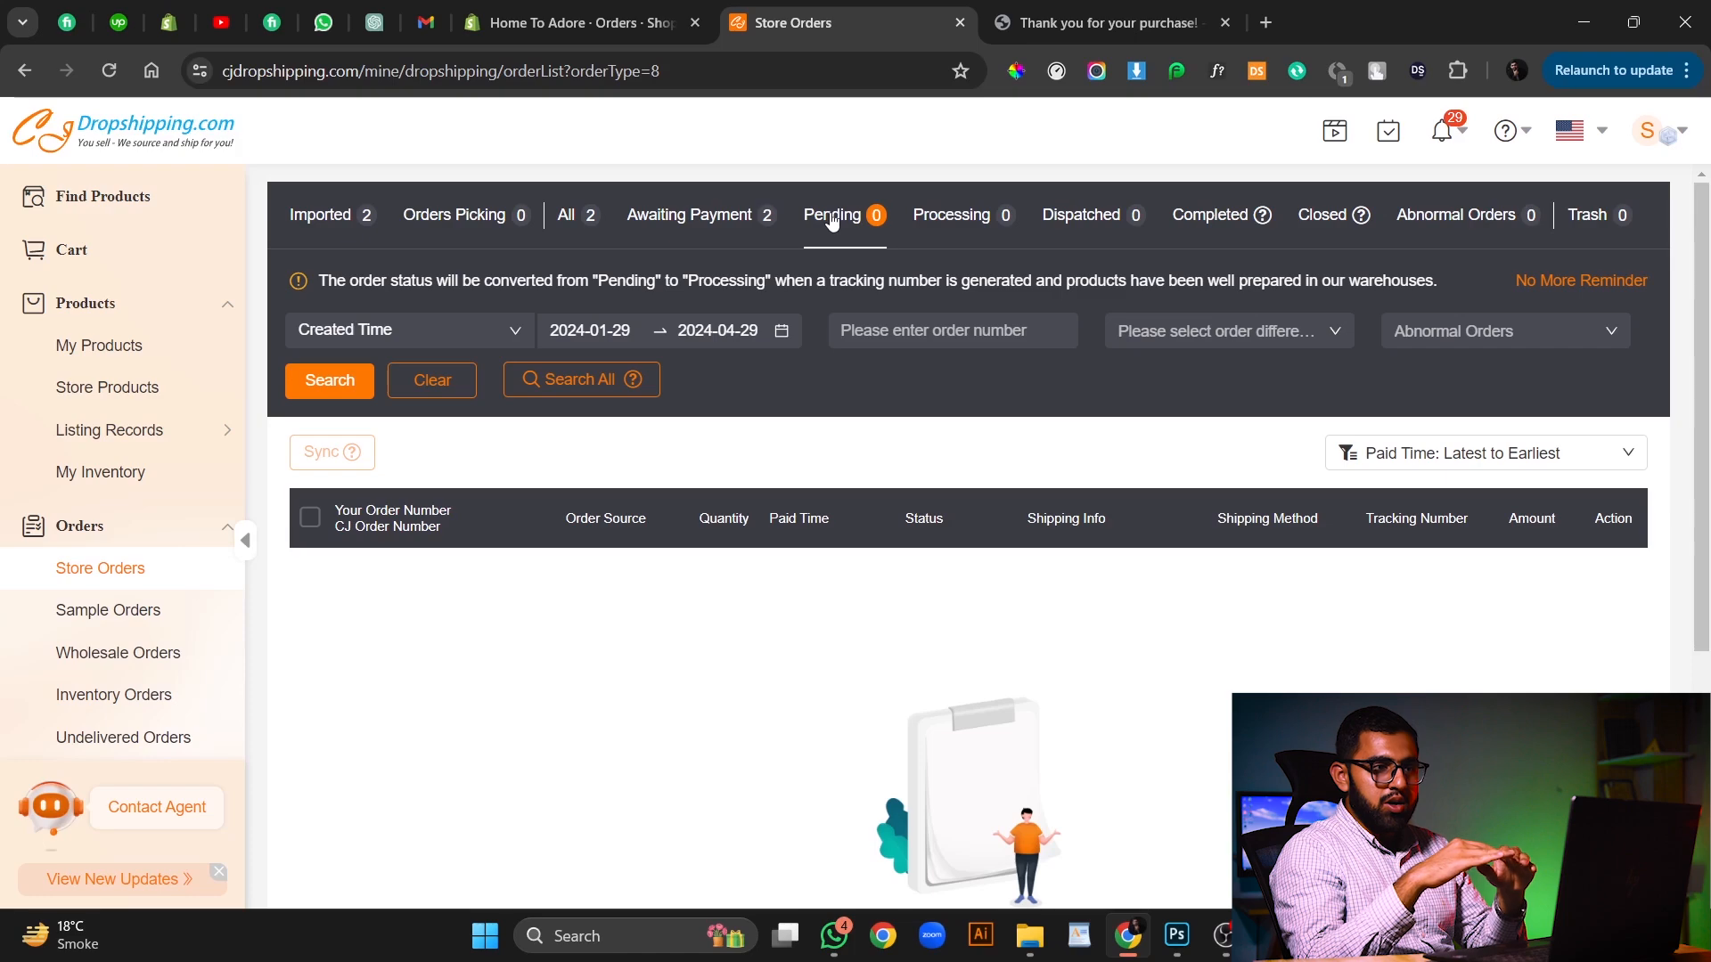
{"action": "left_click", "coordinate": [982, 209]}
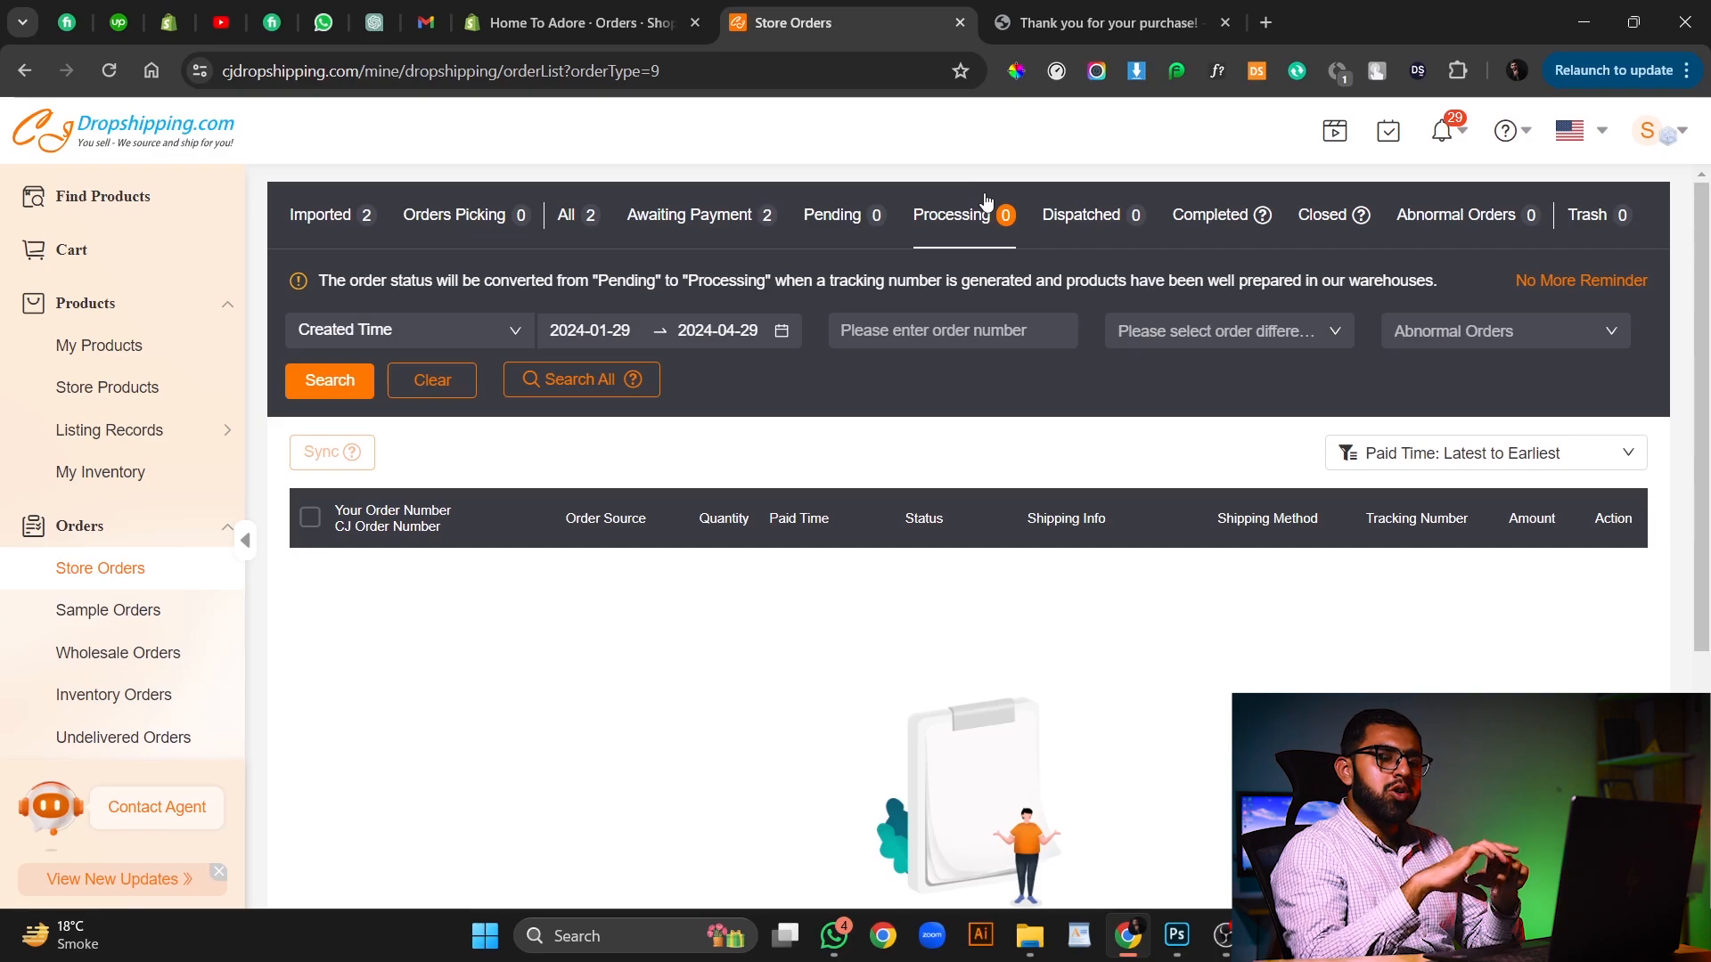
{"action": "left_click", "coordinate": [1035, 223]}
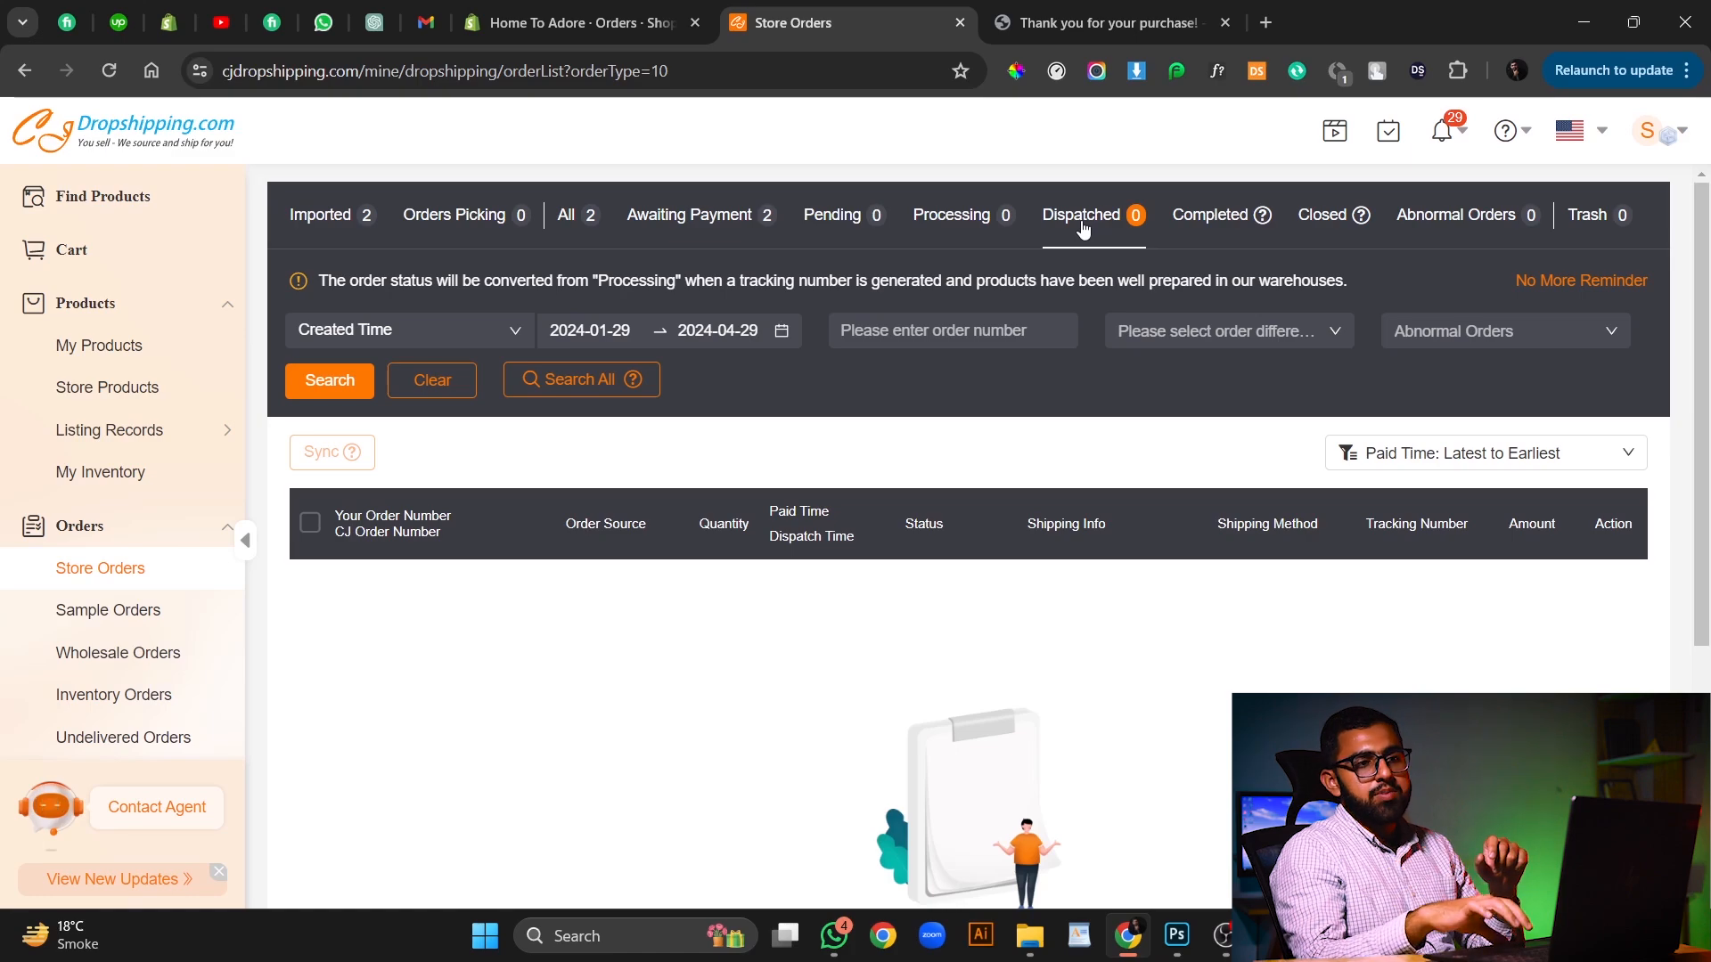
{"action": "left_click", "coordinate": [1204, 216]}
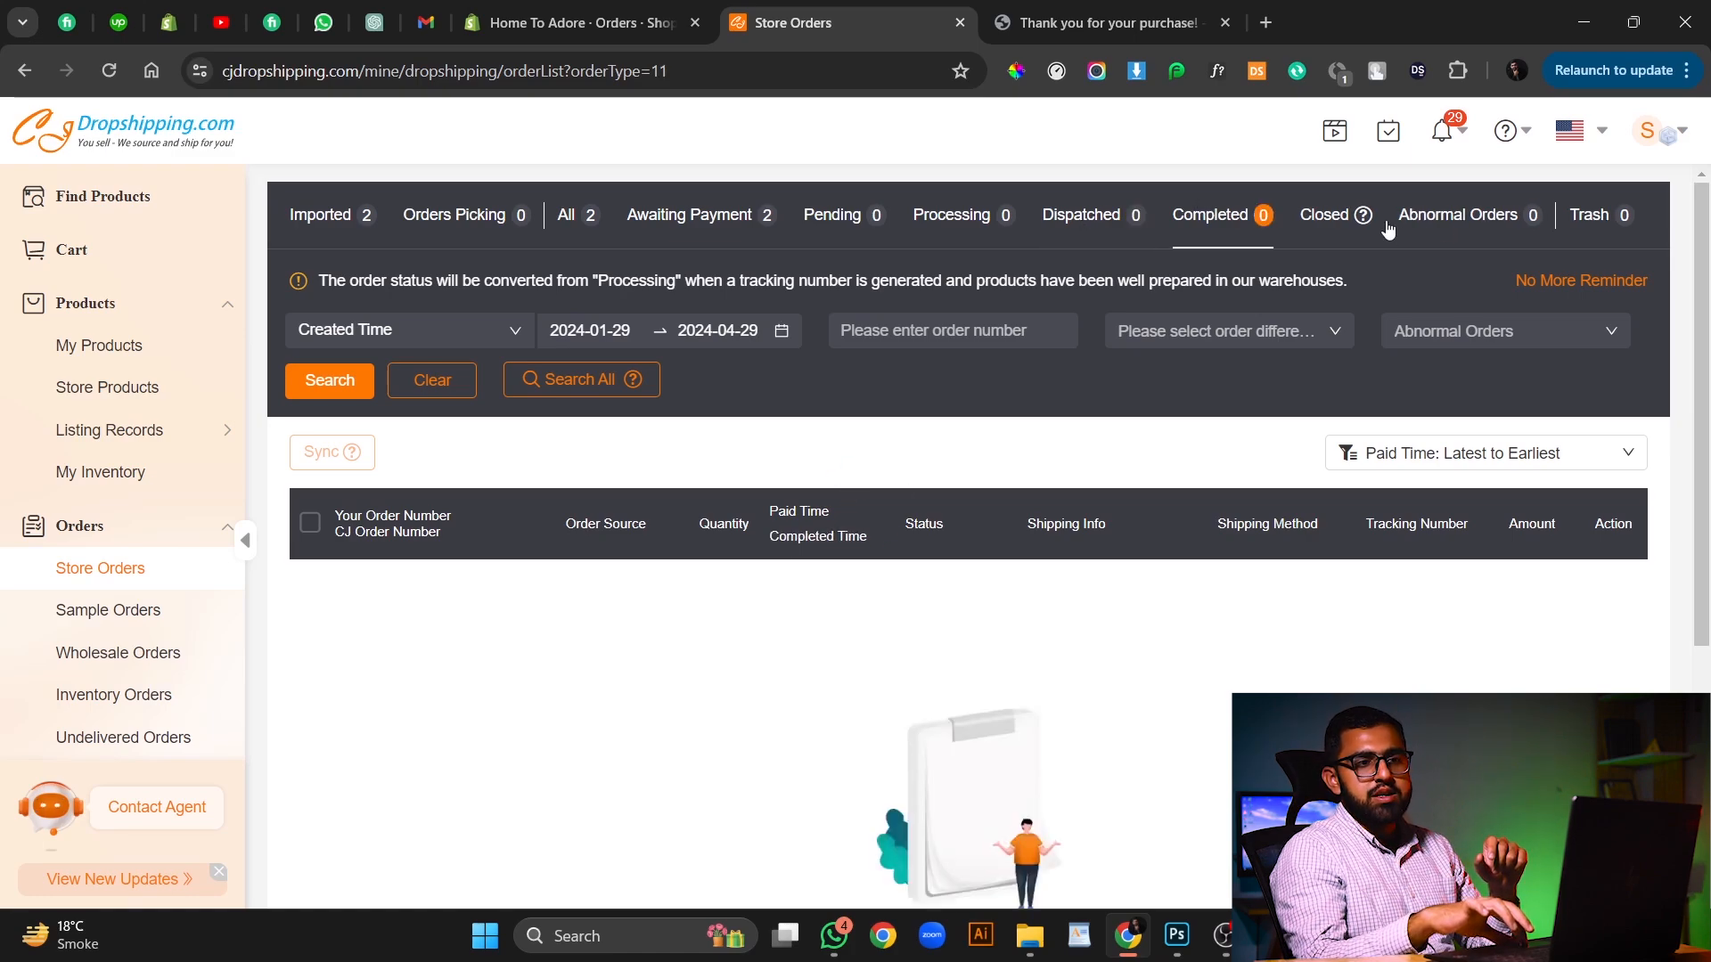